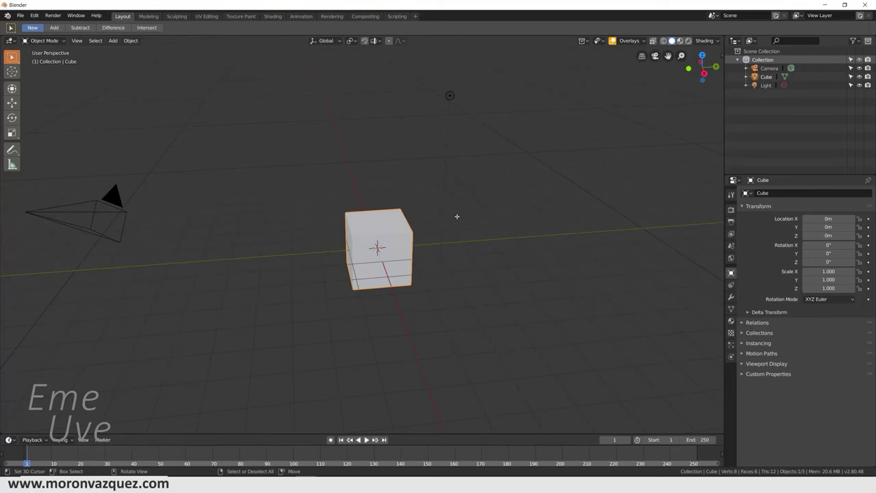
- Delete the default light so only the cube and camera remain, then show the cube's modifiers
{"action": "mouse_move", "coordinate": [455, 224]}
{"action": "middle_mouse_down"}
{"action": "mouse_move", "coordinate": [477, 248]}
{"action": "mouse_move", "coordinate": [462, 247]}
{"action": "middle_mouse_up"}
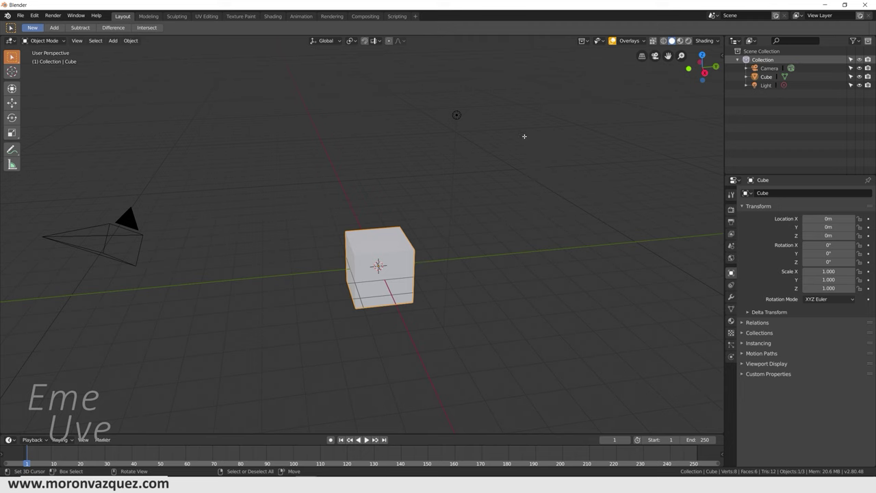
{"action": "left_click", "coordinate": [457, 116]}
{"action": "key", "text": "Delete"}
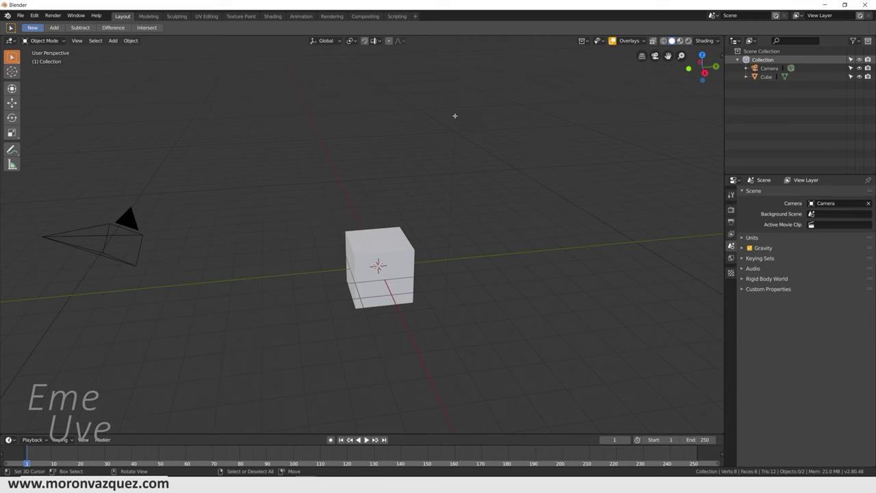
{"action": "left_click", "coordinate": [376, 265]}
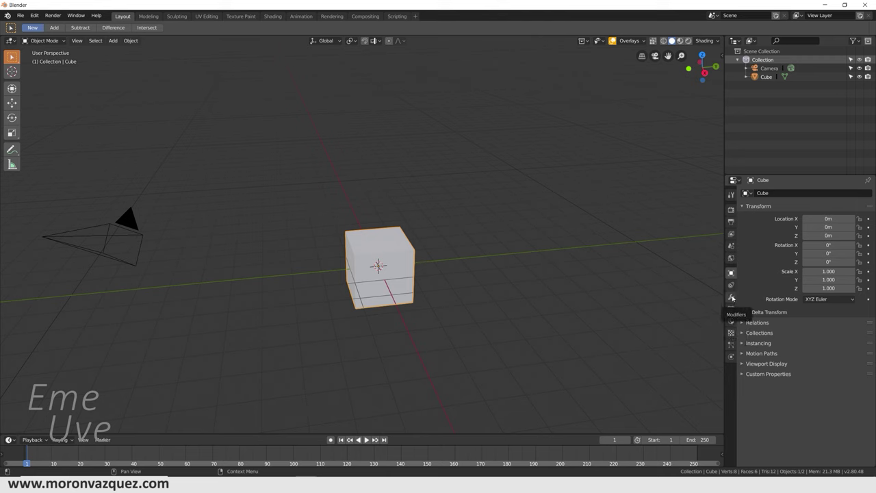
{"action": "left_click", "coordinate": [732, 298]}
- Add a Subdivision Surface modifier to the cube with viewport and render levels of 3
{"action": "left_click", "coordinate": [765, 193]}
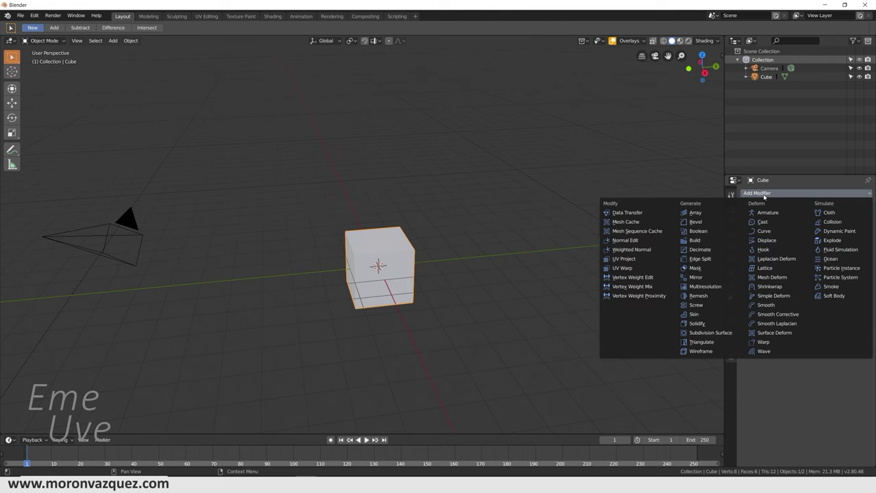
{"action": "left_click", "coordinate": [711, 332]}
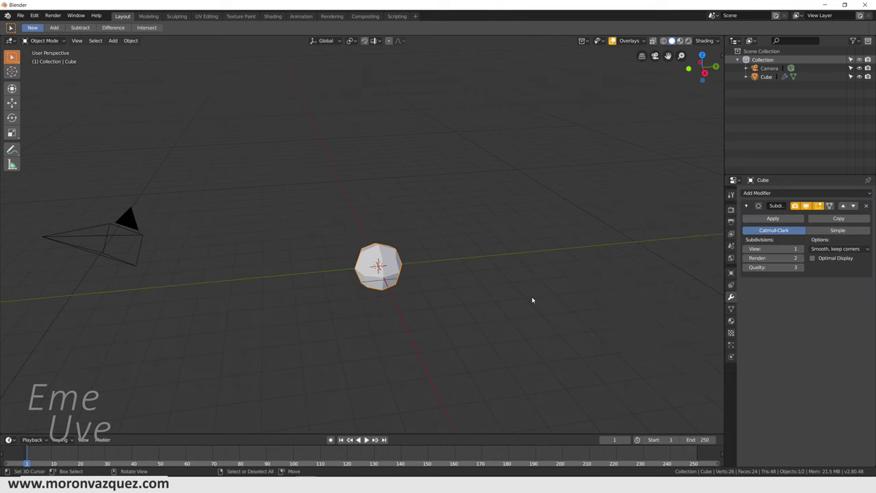
{"action": "scroll", "coordinate": [499, 313], "scroll_direction": "up", "scroll_amount": 4}
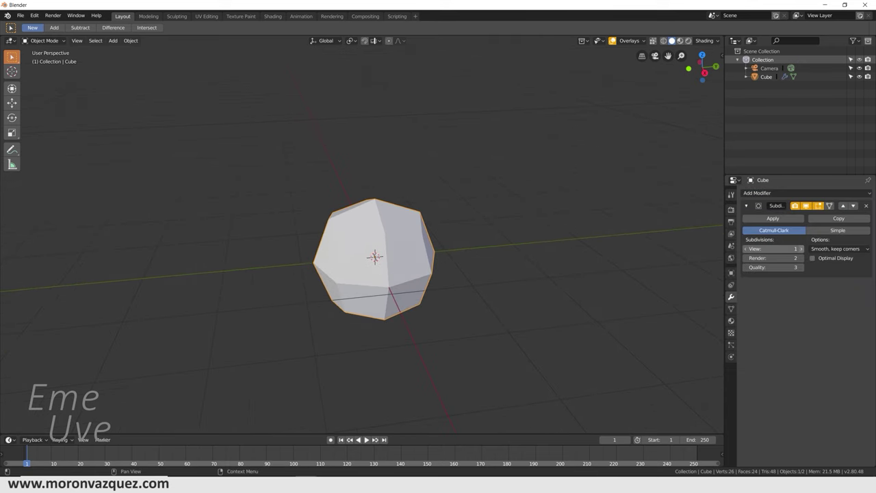
{"action": "left_click", "coordinate": [800, 249]}
{"action": "left_click", "coordinate": [801, 249]}
{"action": "middle_click_drag", "start_coordinate": [507, 260], "coordinate": [557, 266]}
{"action": "scroll", "coordinate": [458, 288], "scroll_direction": "down", "scroll_amount": 3}
- Scale the subdivided sphere up to about three times its size
{"action": "mouse_move", "coordinate": [458, 288]}
{"action": "middle_mouse_down"}
{"action": "mouse_move", "coordinate": [444, 319]}
{"action": "mouse_move", "coordinate": [448, 292]}
{"action": "middle_mouse_up"}
{"action": "middle_click_drag", "start_coordinate": [433, 264], "coordinate": [442, 262]}
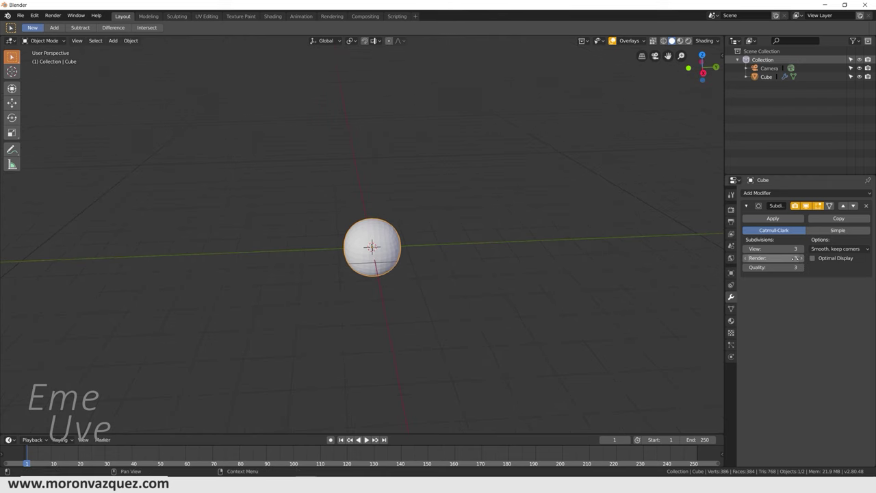
{"action": "mouse_move", "coordinate": [440, 283]}
{"action": "middle_mouse_down"}
{"action": "mouse_move", "coordinate": [436, 291]}
{"action": "mouse_move", "coordinate": [399, 284]}
{"action": "middle_mouse_up"}
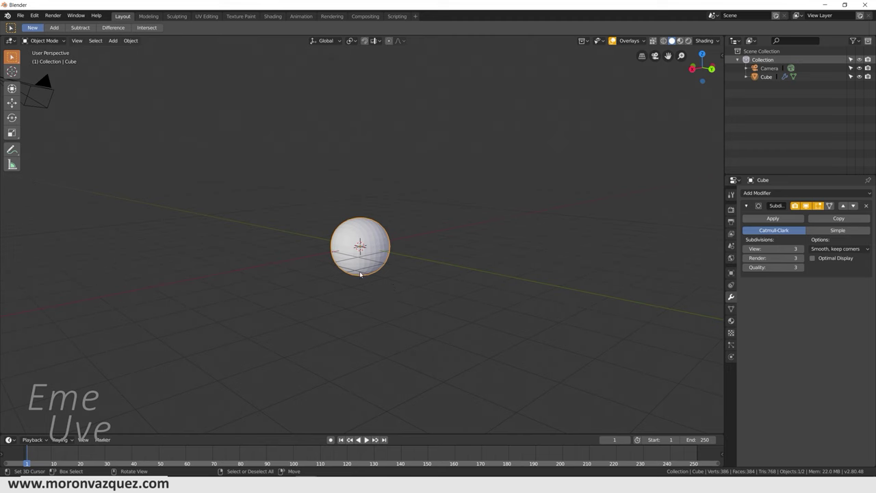
{"action": "scroll", "coordinate": [399, 284], "scroll_direction": "up", "scroll_amount": 2}
{"action": "scroll", "coordinate": [457, 298], "scroll_direction": "down", "scroll_amount": 3}
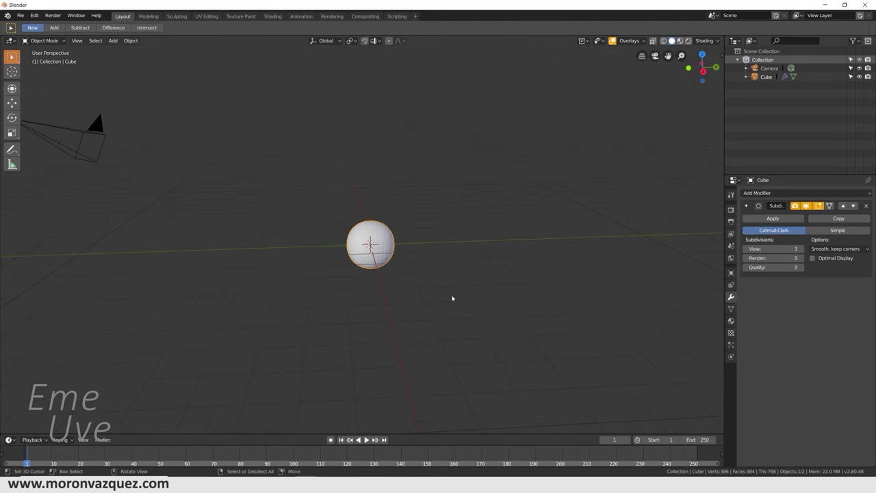
{"action": "key", "text": "s"}
{"action": "left_click", "coordinate": [640, 309]}
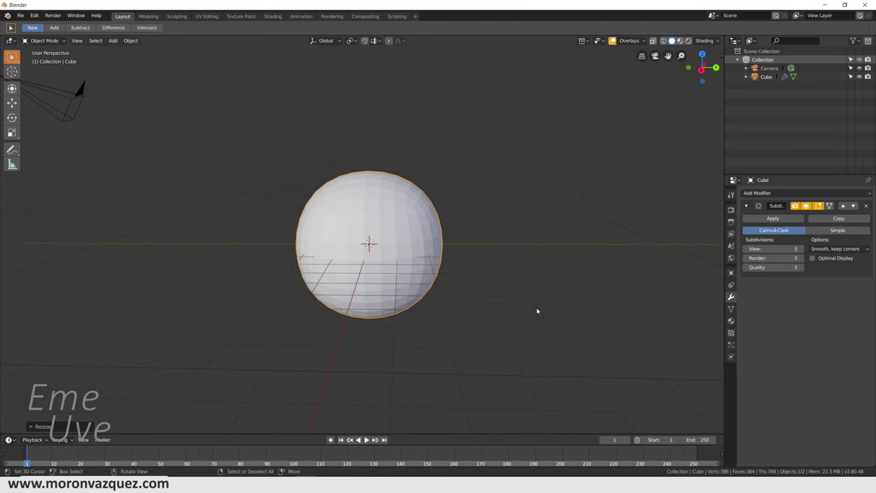
- Apply Shade Smooth to the enlarged sphere
{"action": "scroll", "coordinate": [538, 309], "scroll_direction": "down", "scroll_amount": 4}
{"action": "mouse_move", "coordinate": [481, 304]}
{"action": "middle_mouse_down"}
{"action": "mouse_move", "coordinate": [447, 300]}
{"action": "mouse_move", "coordinate": [493, 298]}
{"action": "middle_mouse_up"}
{"action": "scroll", "coordinate": [438, 299], "scroll_direction": "up", "scroll_amount": 2}
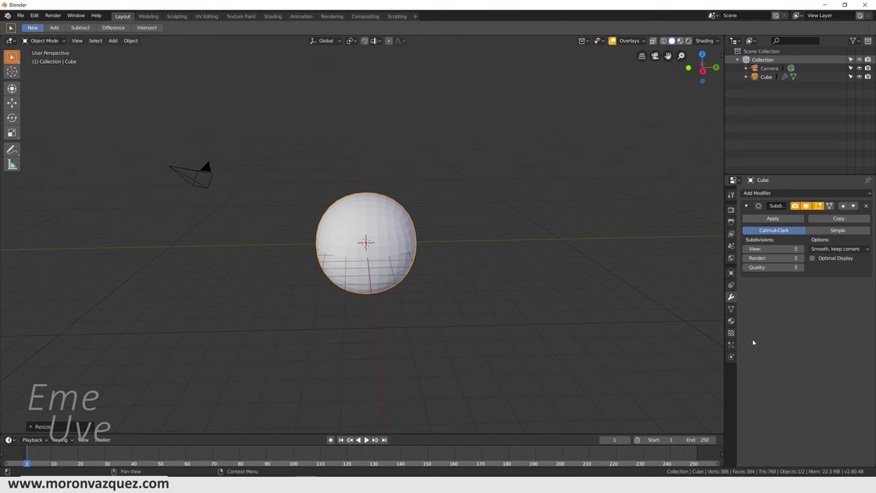
{"action": "left_click", "coordinate": [131, 41]}
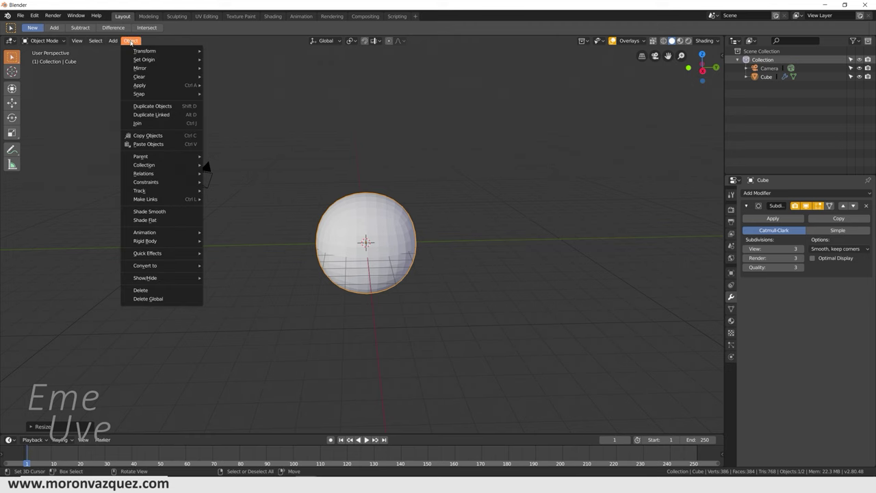
{"action": "left_click", "coordinate": [164, 213]}
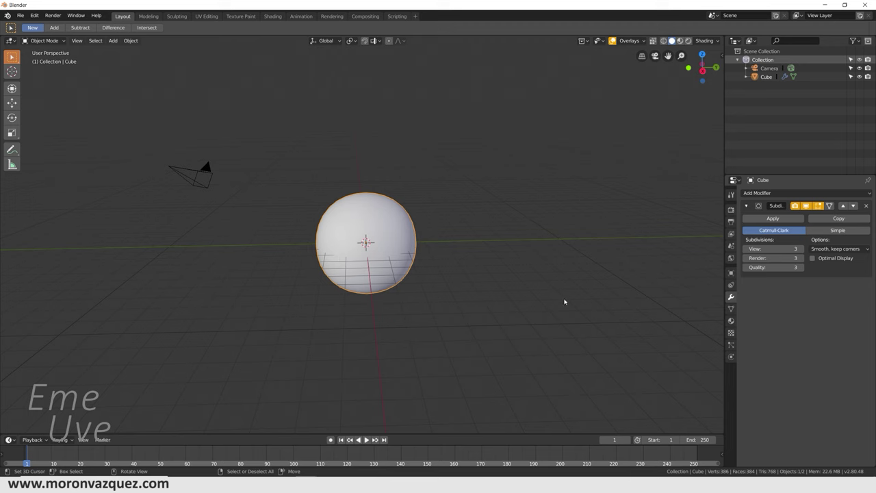
- Add a Hair particle system of 1000 length-4 strands and enable Hair Dynamics
{"action": "left_click", "coordinate": [731, 346]}
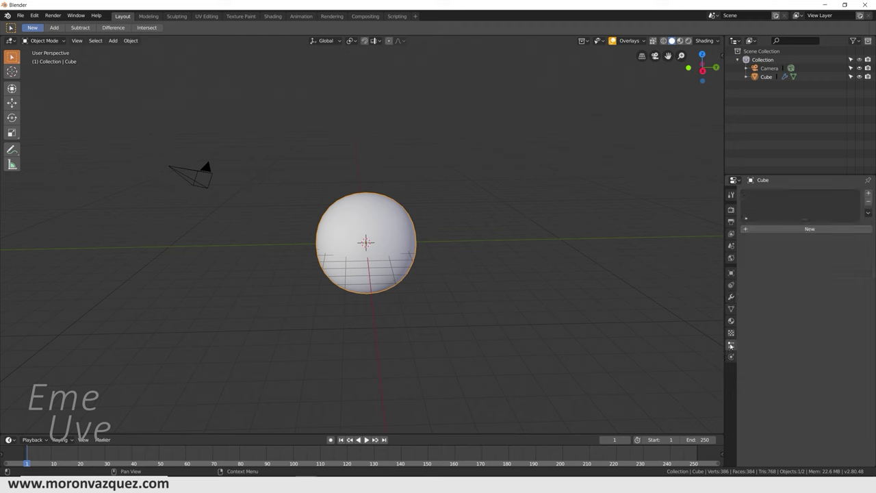
{"action": "left_click", "coordinate": [795, 228]}
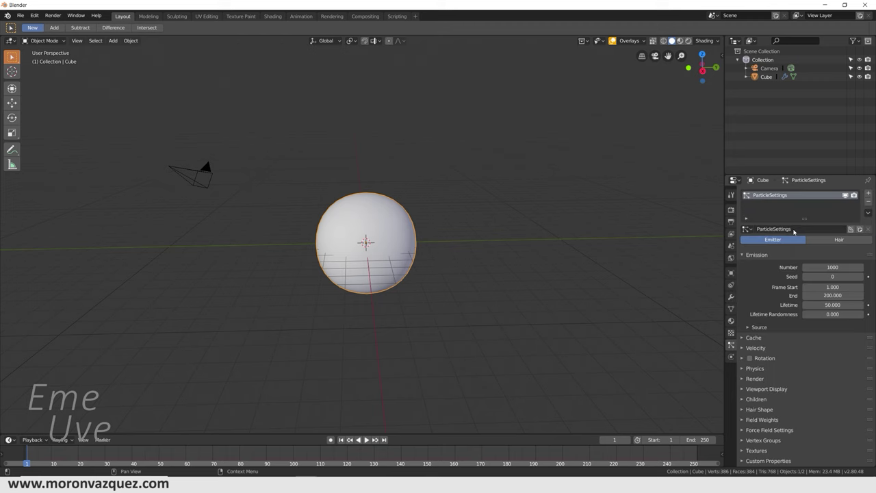
{"action": "left_click", "coordinate": [831, 242]}
{"action": "scroll", "coordinate": [541, 266], "scroll_direction": "up", "scroll_amount": 1}
{"action": "scroll", "coordinate": [520, 264], "scroll_direction": "up", "scroll_amount": 3}
{"action": "scroll", "coordinate": [520, 265], "scroll_direction": "down", "scroll_amount": 3}
{"action": "middle_click_drag", "start_coordinate": [521, 267], "coordinate": [502, 271], "text": "shift"}
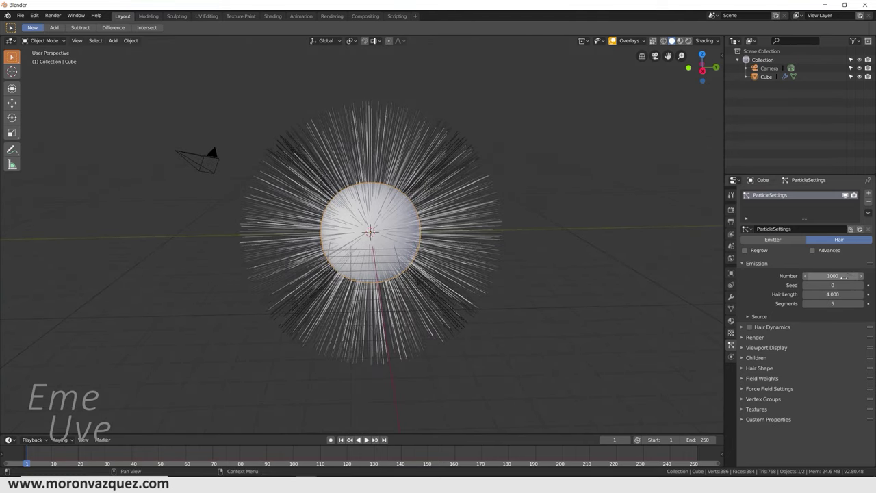
{"action": "mouse_move", "coordinate": [274, 323]}
{"action": "middle_mouse_down"}
{"action": "mouse_move", "coordinate": [522, 246]}
{"action": "mouse_move", "coordinate": [369, 235]}
{"action": "middle_mouse_up"}
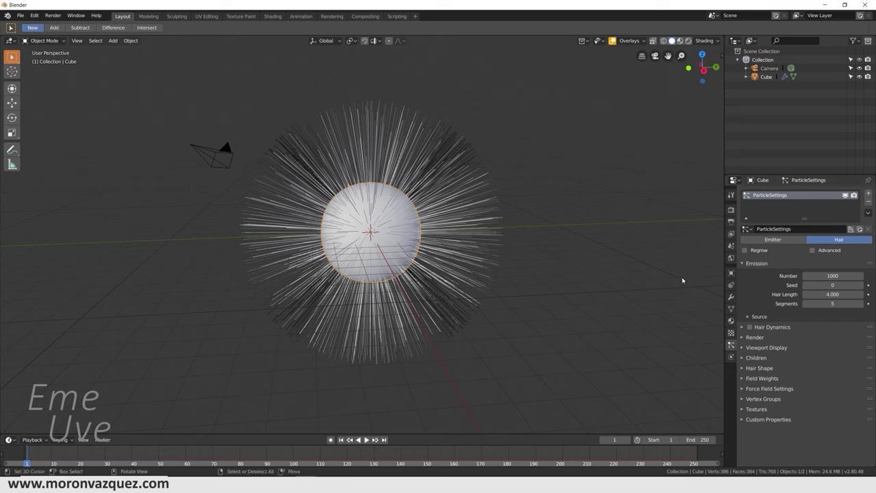
{"action": "left_click", "coordinate": [743, 328]}
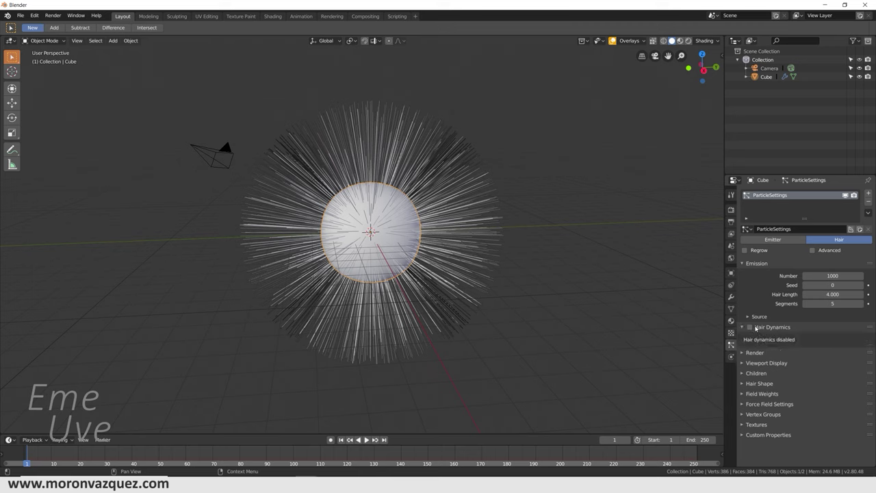
{"action": "left_click", "coordinate": [751, 328]}
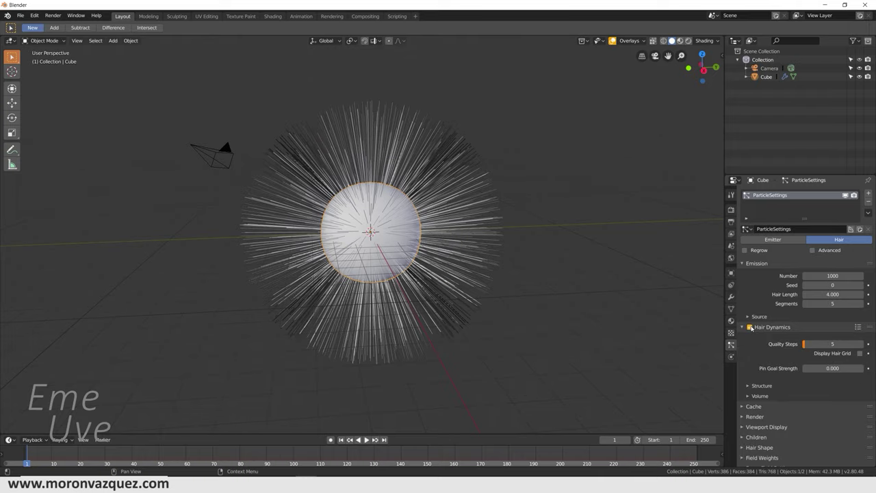
{"action": "left_click", "coordinate": [366, 440]}
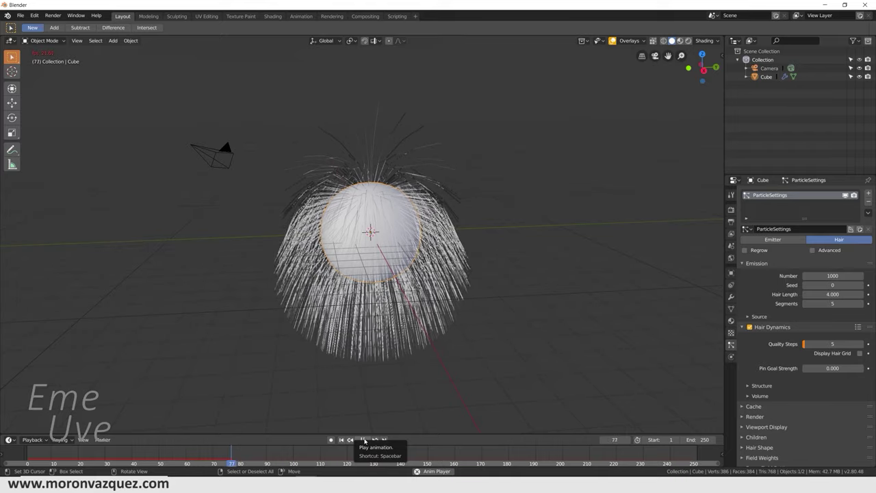
{"action": "left_click", "coordinate": [365, 441]}
{"action": "mouse_move", "coordinate": [573, 295]}
{"action": "middle_mouse_down"}
{"action": "mouse_move", "coordinate": [509, 294]}
{"action": "mouse_move", "coordinate": [569, 296]}
{"action": "middle_mouse_up"}
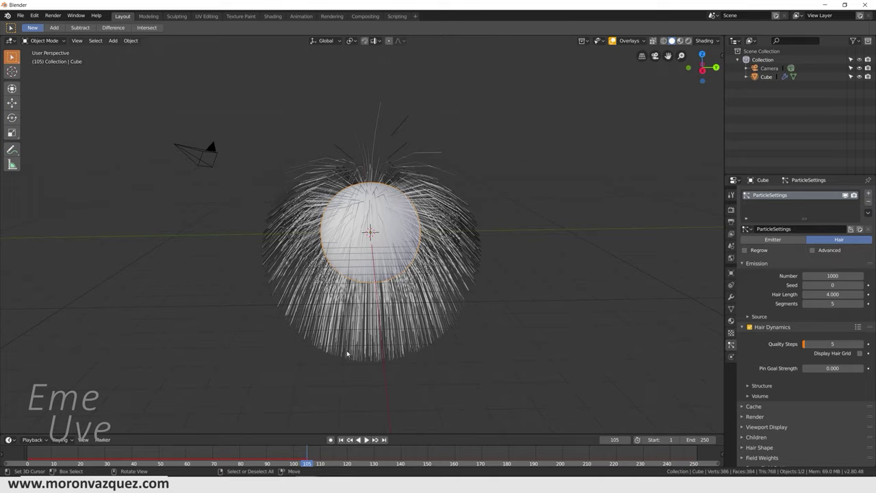
{"action": "middle_click_drag", "start_coordinate": [341, 269], "coordinate": [321, 274]}
{"action": "key", "text": "shift+Left"}
{"action": "key", "text": "space"}
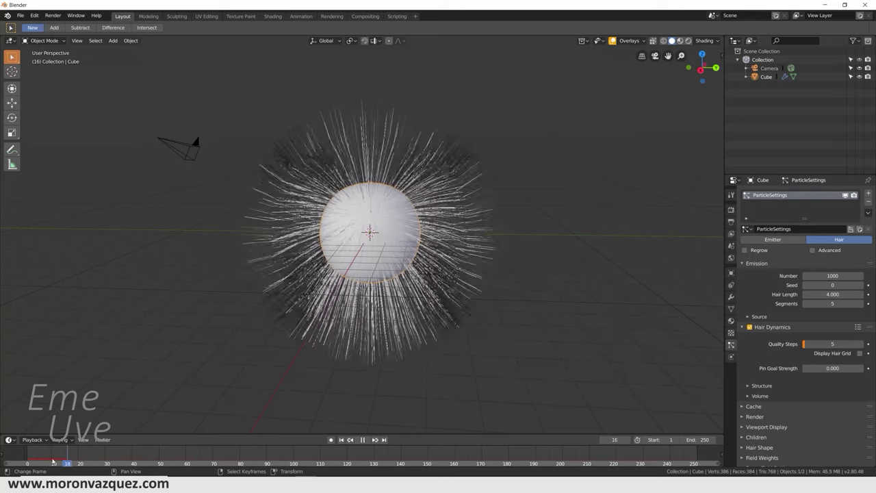
{"action": "key", "text": "Escape"}
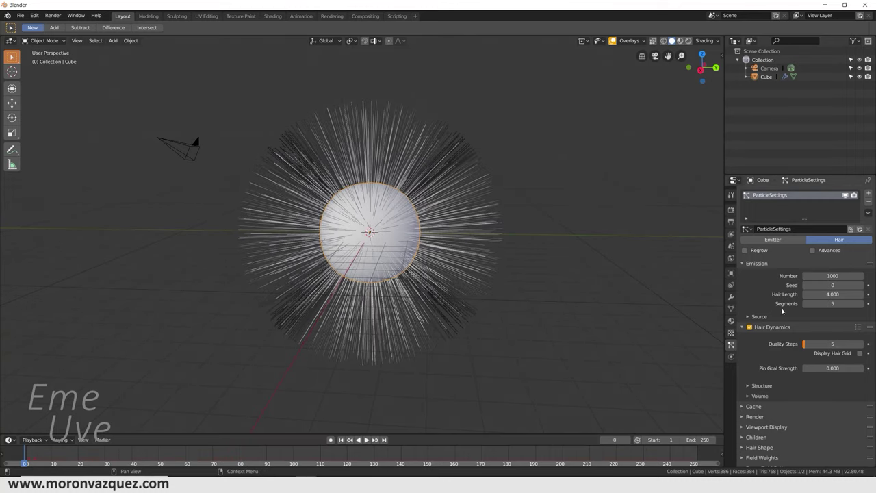
{"action": "left_click", "coordinate": [366, 440]}
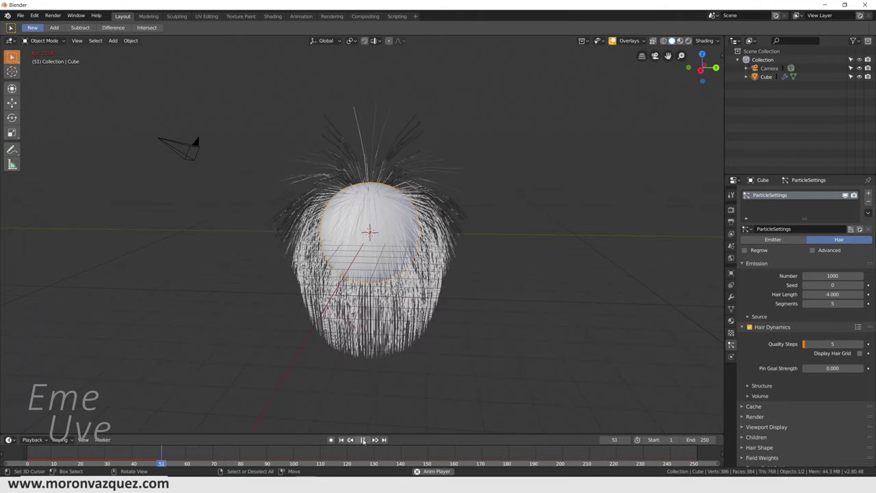
{"action": "left_click", "coordinate": [363, 440]}
{"action": "left_click", "coordinate": [366, 440]}
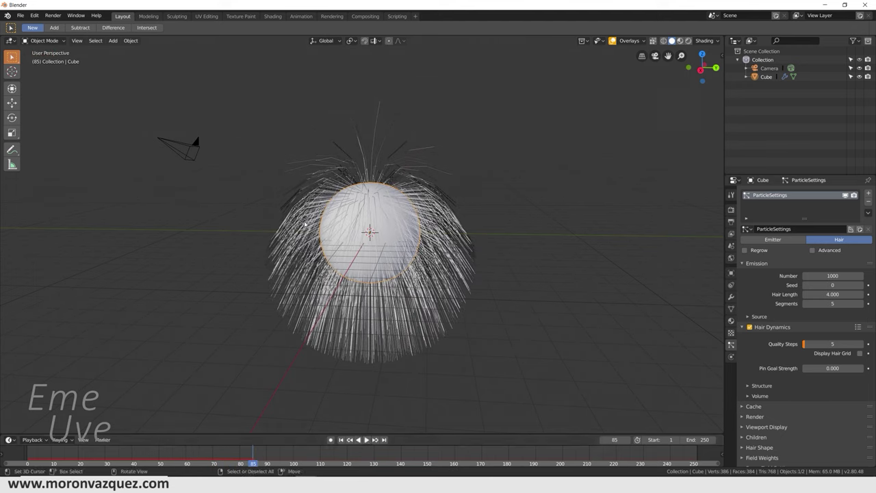
{"action": "left_click", "coordinate": [341, 440]}
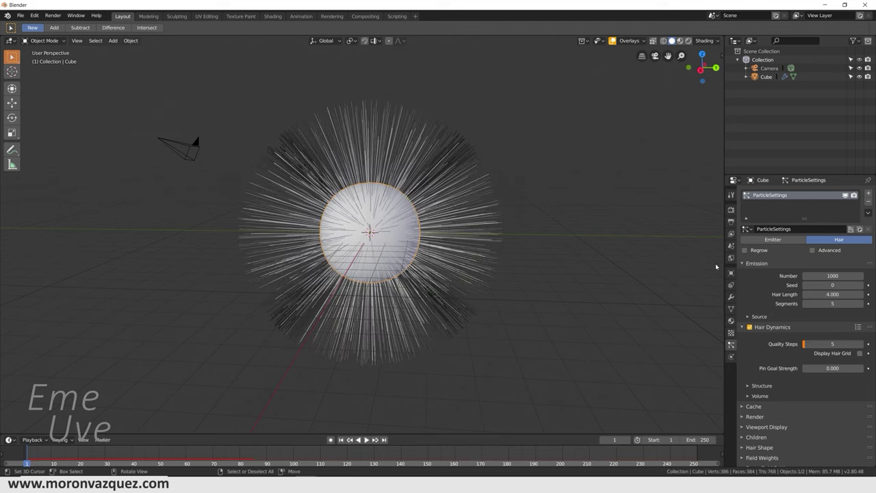
{"action": "left_click", "coordinate": [749, 327]}
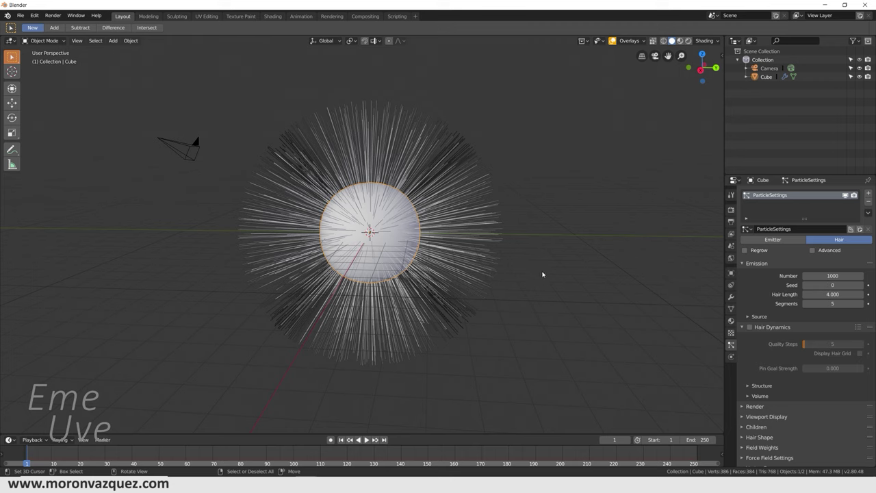
- Set the hair path Timing Random to about 0.309 so strand lengths vary
{"action": "scroll", "coordinate": [778, 361], "scroll_direction": "down", "scroll_amount": 1}
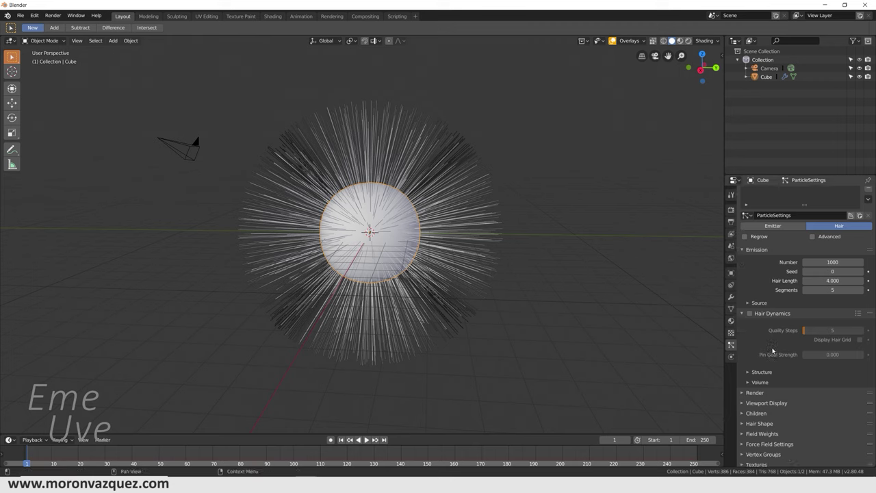
{"action": "scroll", "coordinate": [773, 351], "scroll_direction": "down", "scroll_amount": 1}
{"action": "left_click", "coordinate": [744, 382]}
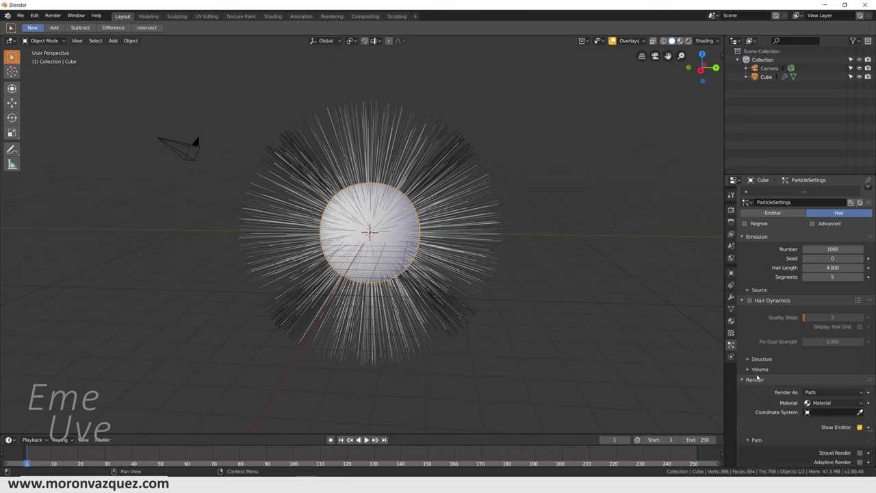
{"action": "scroll", "coordinate": [788, 376], "scroll_direction": "down", "scroll_amount": 5}
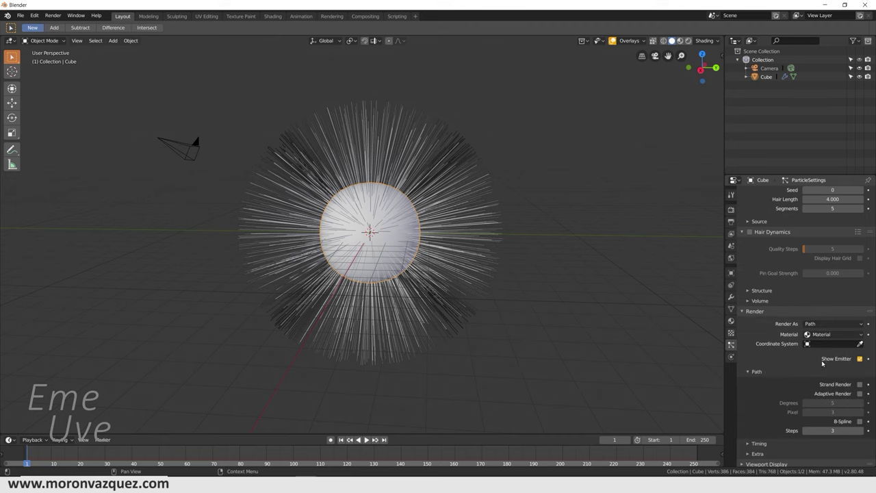
{"action": "scroll", "coordinate": [823, 366], "scroll_direction": "down", "scroll_amount": 1}
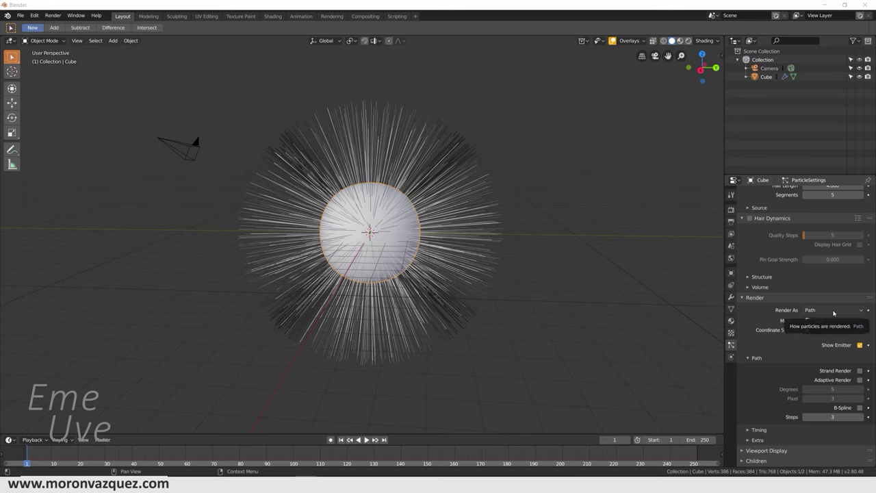
{"action": "scroll", "coordinate": [834, 312], "scroll_direction": "down", "scroll_amount": 3}
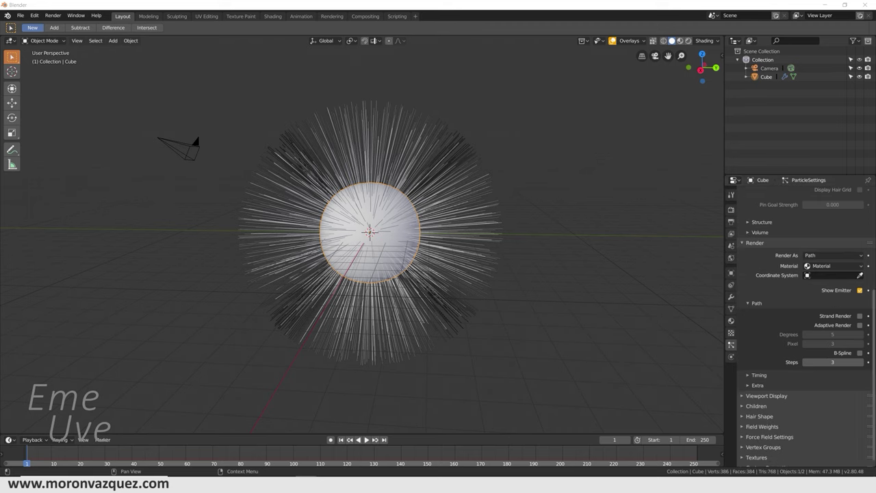
{"action": "left_click", "coordinate": [754, 375]}
{"action": "scroll", "coordinate": [794, 361], "scroll_direction": "down", "scroll_amount": 1}
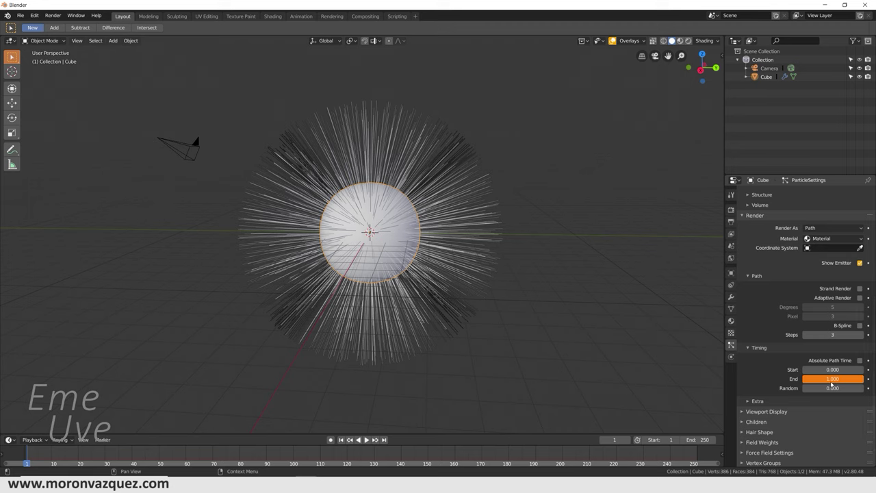
{"action": "mouse_move", "coordinate": [823, 388]}
{"action": "left_mouse_down"}
{"action": "mouse_move", "coordinate": [849, 388]}
{"action": "mouse_move", "coordinate": [805, 387]}
{"action": "mouse_move", "coordinate": [815, 388]}
{"action": "left_mouse_up"}
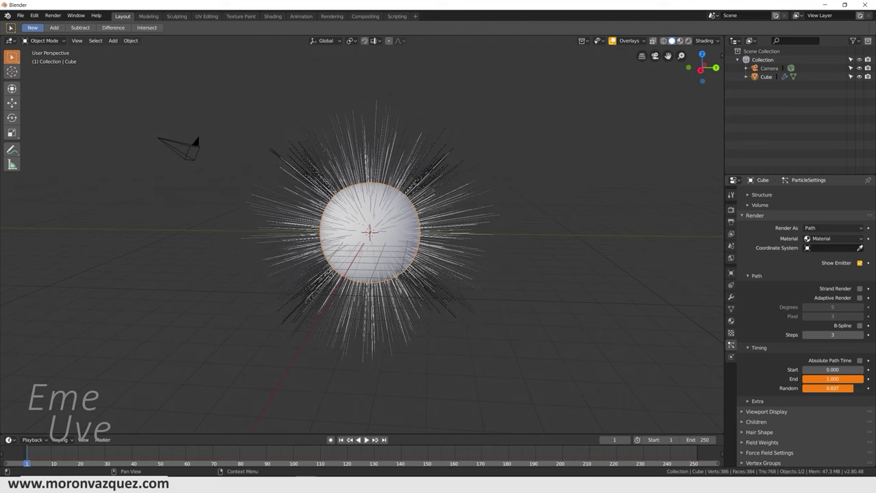
{"action": "mouse_move", "coordinate": [815, 388]}
{"action": "left_mouse_down"}
{"action": "mouse_move", "coordinate": [805, 387]}
{"action": "mouse_move", "coordinate": [863, 388]}
{"action": "mouse_move", "coordinate": [820, 387]}
{"action": "left_mouse_up"}
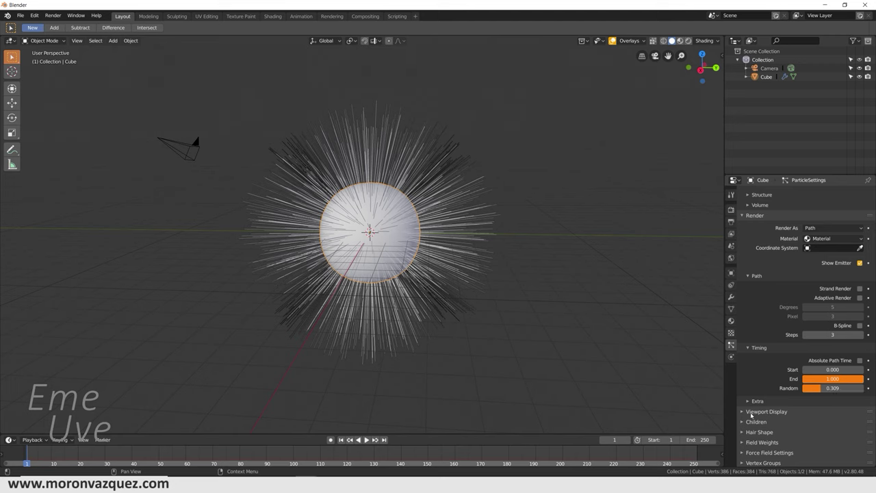
{"action": "scroll", "coordinate": [749, 413], "scroll_direction": "down", "scroll_amount": 1}
{"action": "left_click", "coordinate": [753, 387]}
- Turn on Simple child hairs (10 viewport, 100 render) for a dense fur ball
{"action": "scroll", "coordinate": [760, 383], "scroll_direction": "down", "scroll_amount": 2}
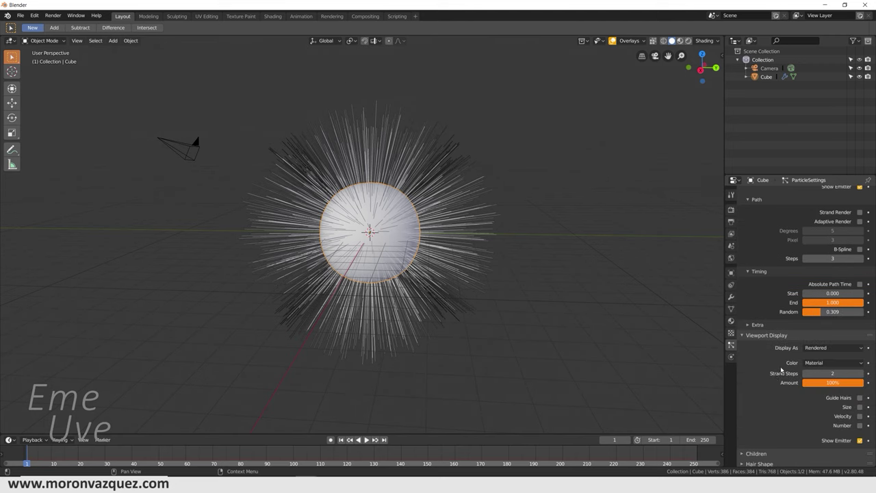
{"action": "scroll", "coordinate": [787, 362], "scroll_direction": "down", "scroll_amount": 2}
{"action": "left_click", "coordinate": [744, 400]}
{"action": "scroll", "coordinate": [760, 356], "scroll_direction": "down", "scroll_amount": 1}
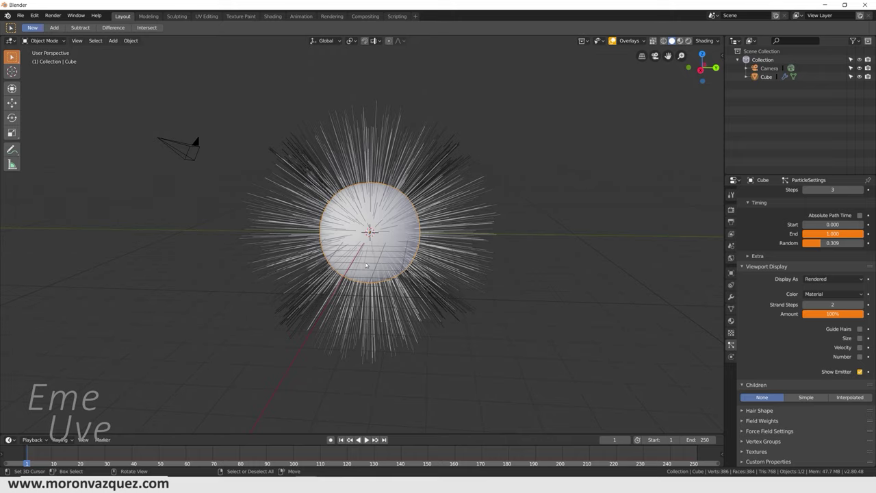
{"action": "middle_click_drag", "start_coordinate": [367, 265], "coordinate": [382, 219]}
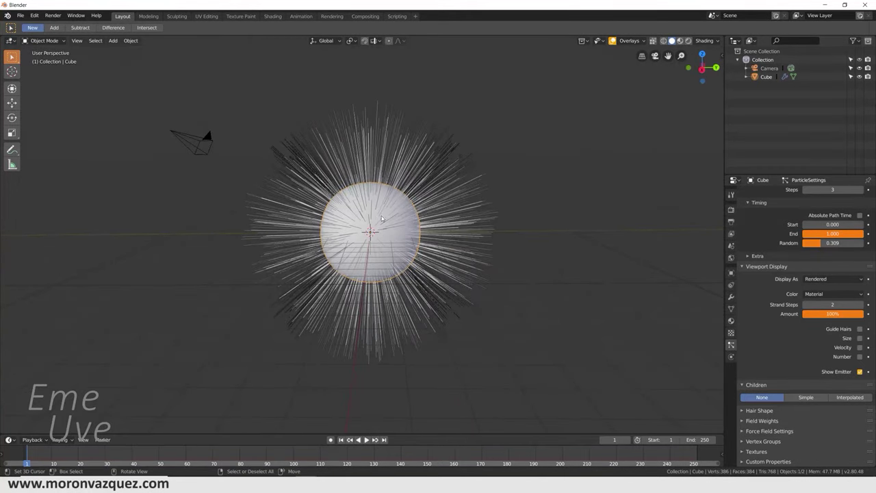
{"action": "left_click", "coordinate": [806, 397]}
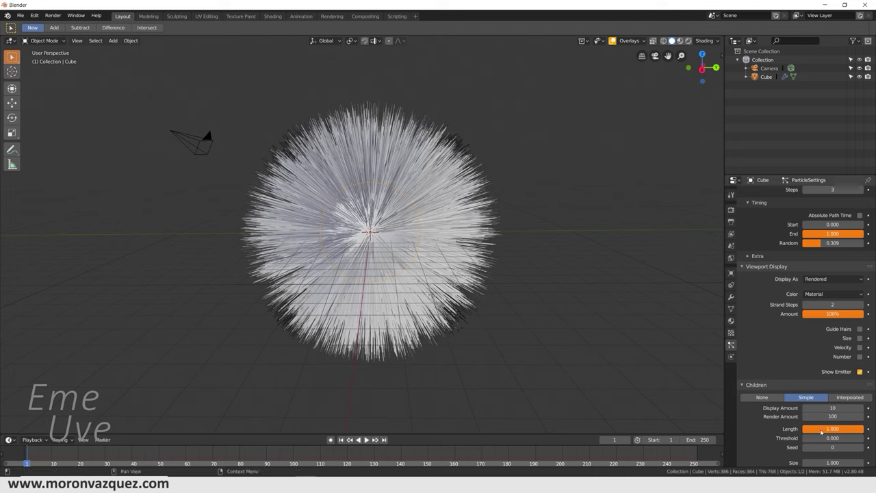
{"action": "middle_click_drag", "start_coordinate": [245, 186], "coordinate": [300, 208]}
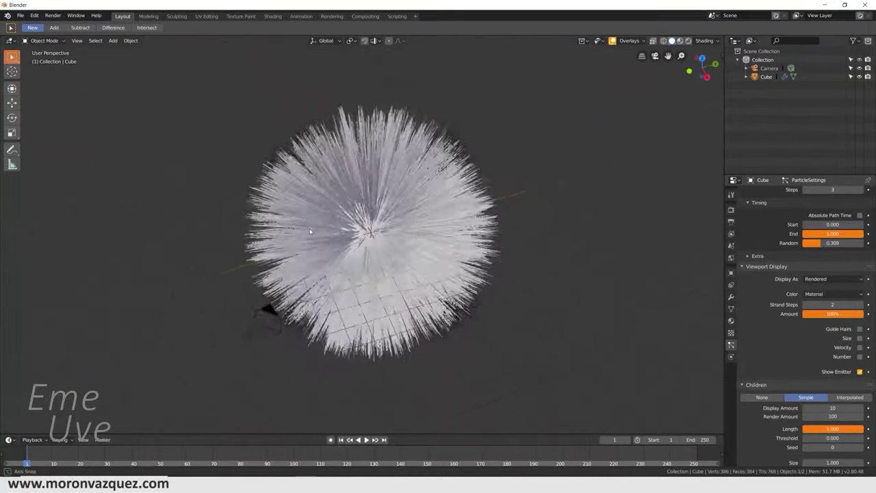
{"action": "scroll", "coordinate": [841, 284], "scroll_direction": "up", "scroll_amount": 10}
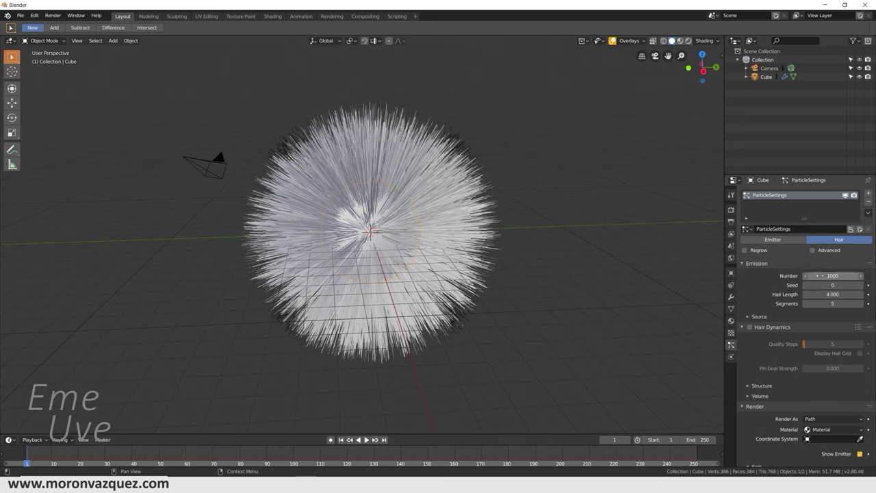
- Raise the hair emission Number from 1000 to 5000 and inspect the thicker fur
{"action": "left_click", "coordinate": [366, 440]}
{"action": "key", "text": "Escape"}
{"action": "left_click", "coordinate": [844, 276]}
{"action": "type", "text": "5"}
{"action": "key", "text": "Return"}
{"action": "middle_click_drag", "start_coordinate": [535, 293], "coordinate": [501, 297]}
{"action": "middle_click_drag", "start_coordinate": [303, 223], "coordinate": [434, 283]}
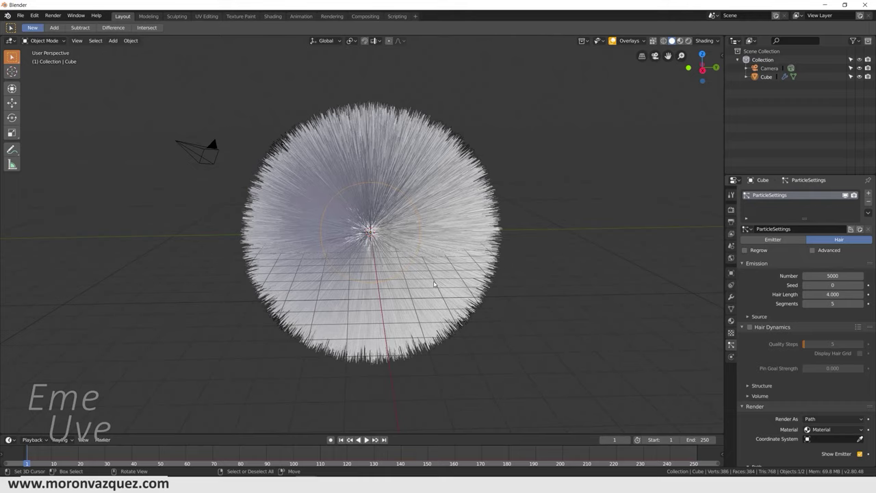
{"action": "mouse_move", "coordinate": [346, 190]}
{"action": "middle_mouse_down"}
{"action": "mouse_move", "coordinate": [379, 219]}
{"action": "mouse_move", "coordinate": [367, 198]}
{"action": "middle_mouse_up"}
- Expand Hair Shape and the Children Kink settings and choose the Curl kink type
{"action": "scroll", "coordinate": [768, 317], "scroll_direction": "down", "scroll_amount": 4}
{"action": "scroll", "coordinate": [818, 307], "scroll_direction": "down", "scroll_amount": 4}
{"action": "scroll", "coordinate": [818, 308], "scroll_direction": "down", "scroll_amount": 4}
{"action": "scroll", "coordinate": [821, 322], "scroll_direction": "down", "scroll_amount": 4}
{"action": "scroll", "coordinate": [821, 322], "scroll_direction": "down", "scroll_amount": 2}
{"action": "scroll", "coordinate": [801, 343], "scroll_direction": "down", "scroll_amount": 2}
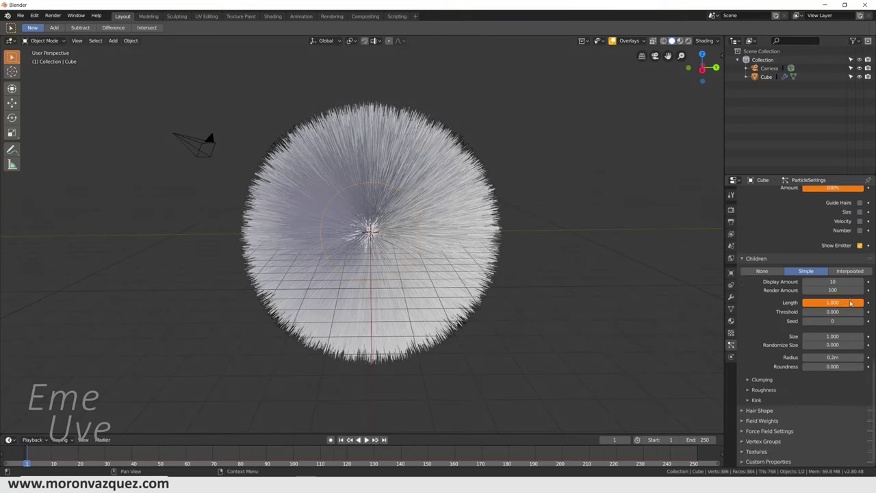
{"action": "left_click", "coordinate": [745, 412]}
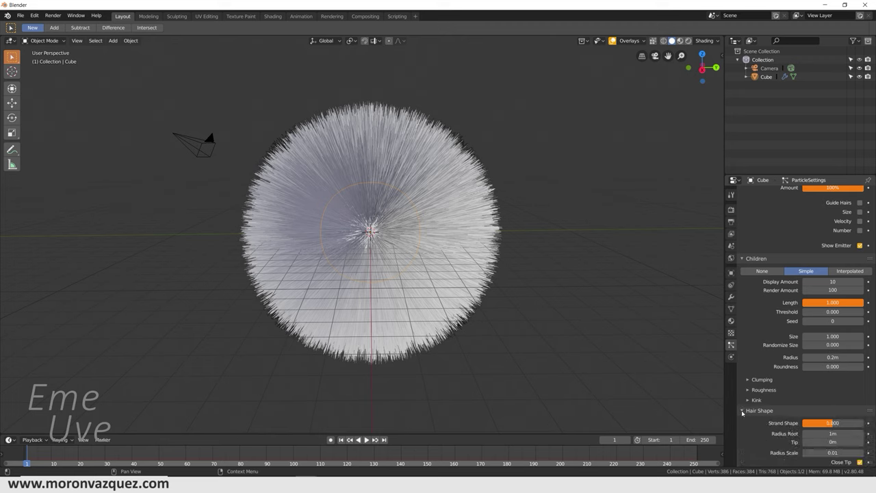
{"action": "scroll", "coordinate": [822, 387], "scroll_direction": "down", "scroll_amount": 2}
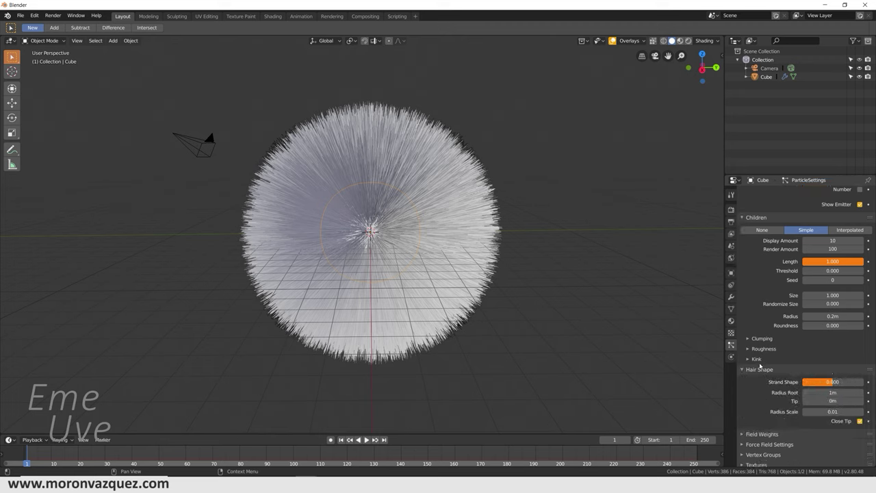
{"action": "left_click", "coordinate": [758, 360]}
{"action": "left_click", "coordinate": [843, 372]}
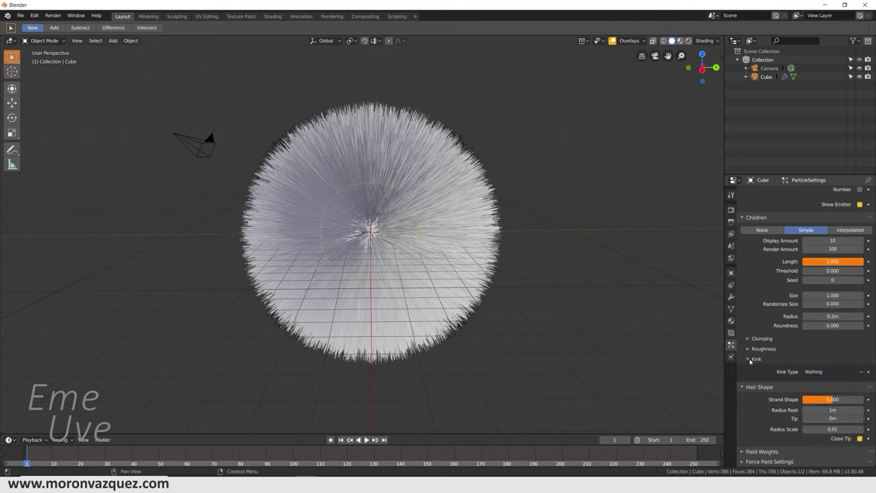
{"action": "left_click", "coordinate": [845, 373]}
- Set a Curl kink with clump 1.000 and tune the kink Shape to about 0.225
{"action": "left_click", "coordinate": [847, 392]}
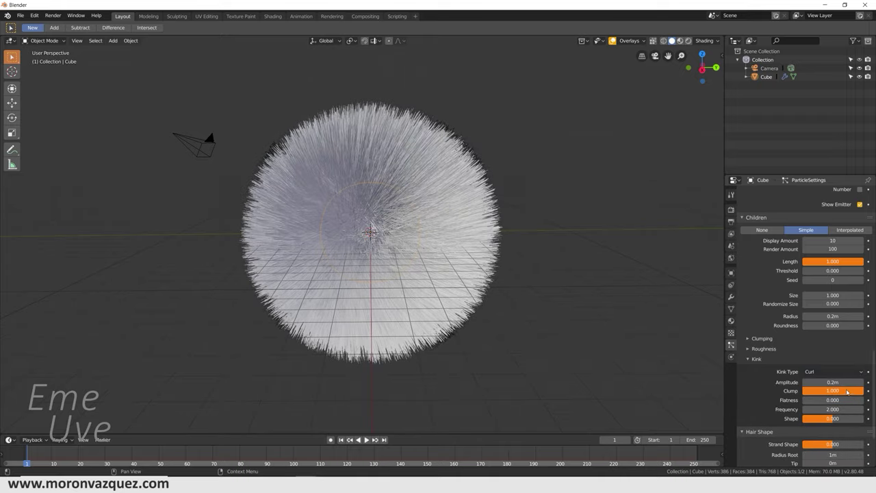
{"action": "mouse_move", "coordinate": [562, 299]}
{"action": "middle_mouse_down"}
{"action": "mouse_move", "coordinate": [500, 283]}
{"action": "mouse_move", "coordinate": [508, 288]}
{"action": "middle_mouse_up"}
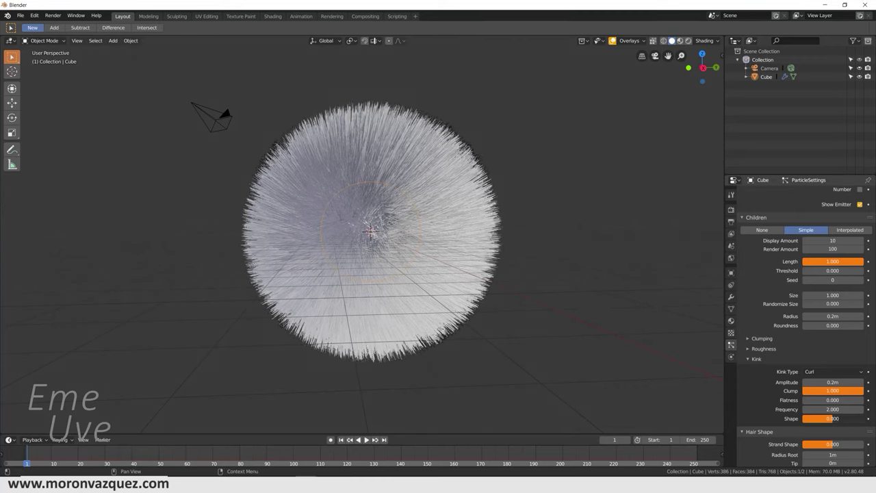
{"action": "left_click_drag", "start_coordinate": [833, 419], "coordinate": [808, 419]}
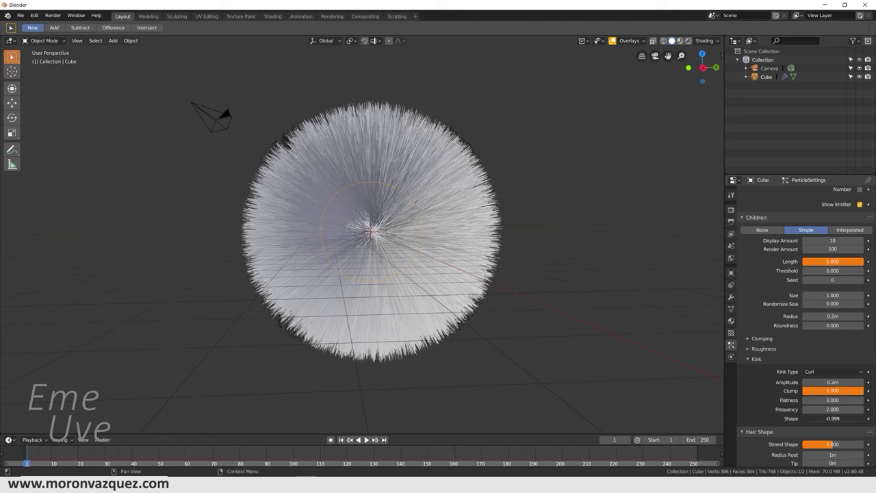
{"action": "mouse_move", "coordinate": [808, 418]}
{"action": "left_mouse_down"}
{"action": "mouse_move", "coordinate": [863, 418]}
{"action": "mouse_move", "coordinate": [836, 418]}
{"action": "left_mouse_up"}
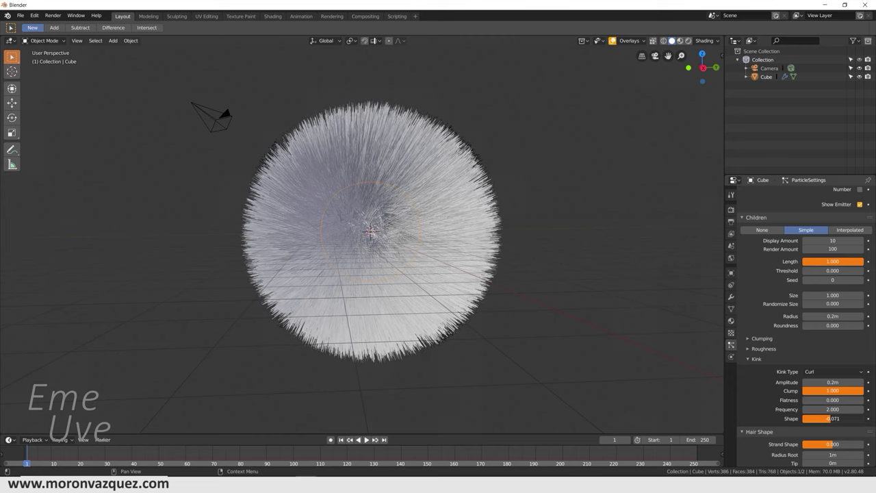
{"action": "left_click_drag", "start_coordinate": [833, 419], "coordinate": [830, 418]}
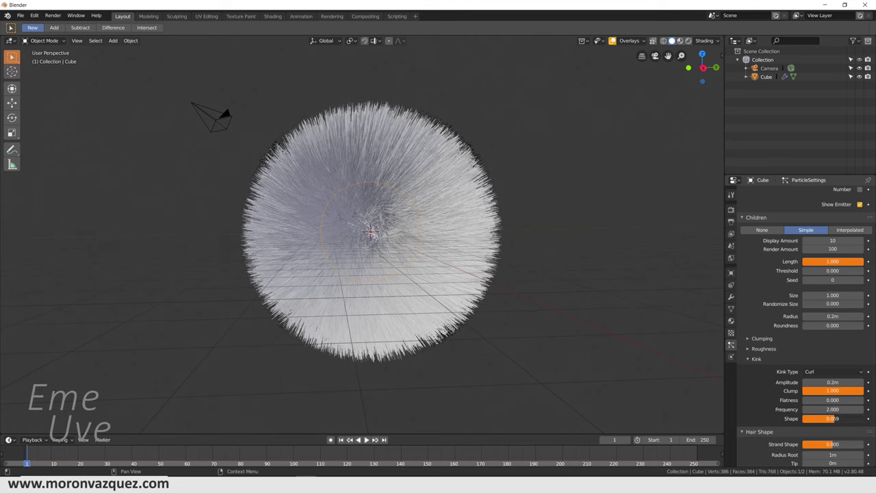
{"action": "left_click_drag", "start_coordinate": [833, 419], "coordinate": [847, 418]}
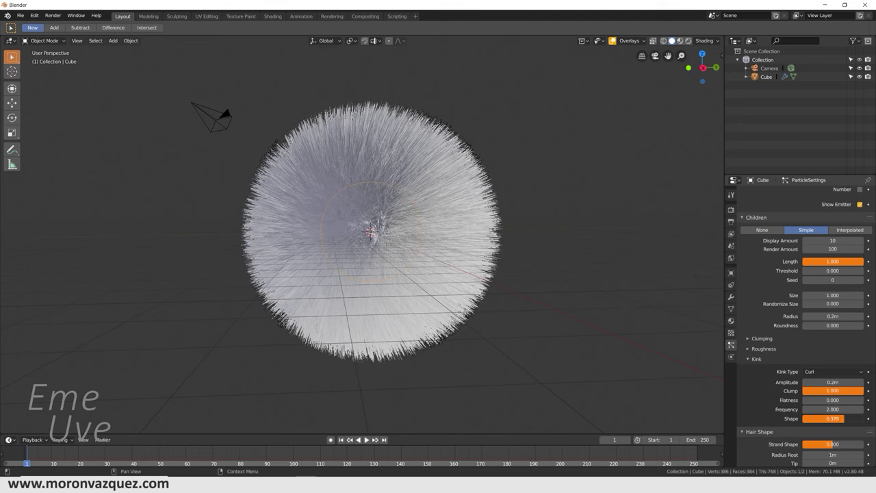
{"action": "left_click_drag", "start_coordinate": [847, 419], "coordinate": [838, 418]}
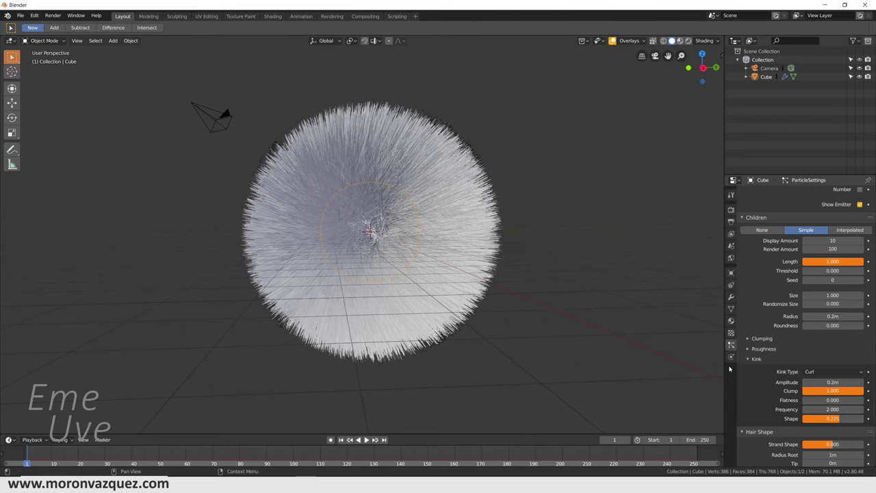
{"action": "mouse_move", "coordinate": [465, 250]}
{"action": "middle_mouse_down"}
{"action": "mouse_move", "coordinate": [429, 250]}
{"action": "mouse_move", "coordinate": [437, 256]}
{"action": "middle_mouse_up"}
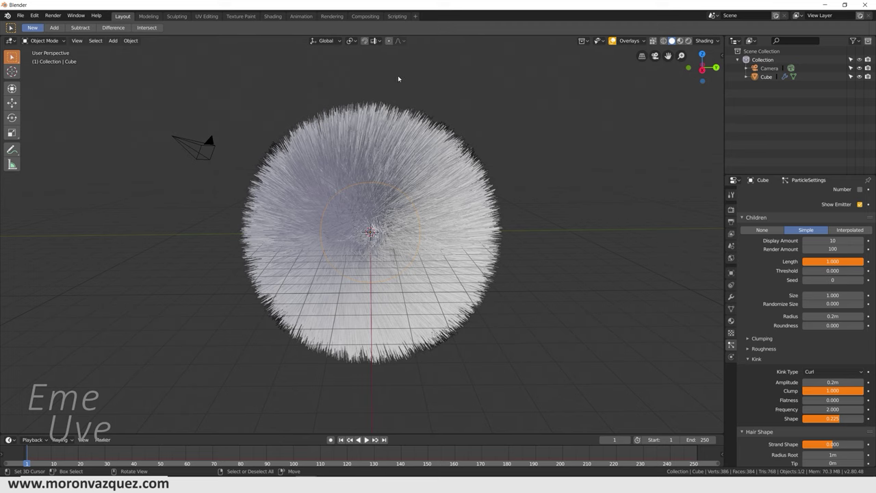
{"action": "left_click", "coordinate": [20, 15]}
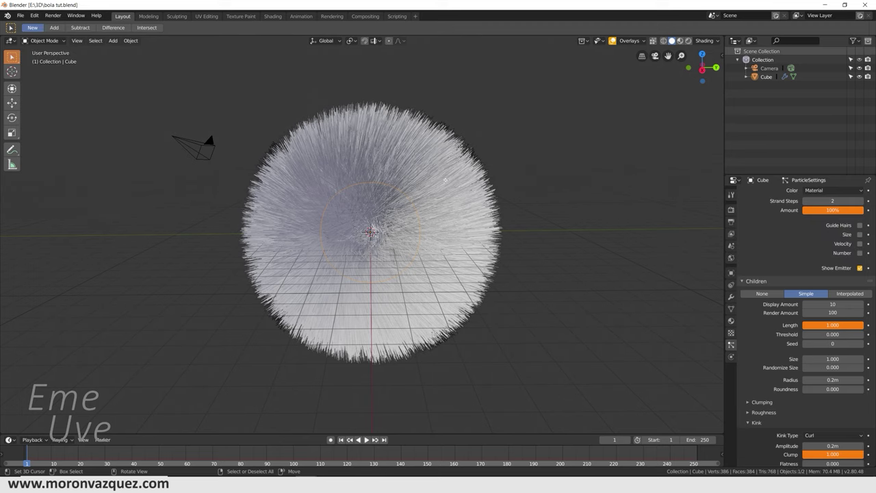
- Orbit and zoom around the curly fur ball to inspect it from several angles
{"action": "middle_click_drag", "start_coordinate": [463, 200], "coordinate": [503, 247]}
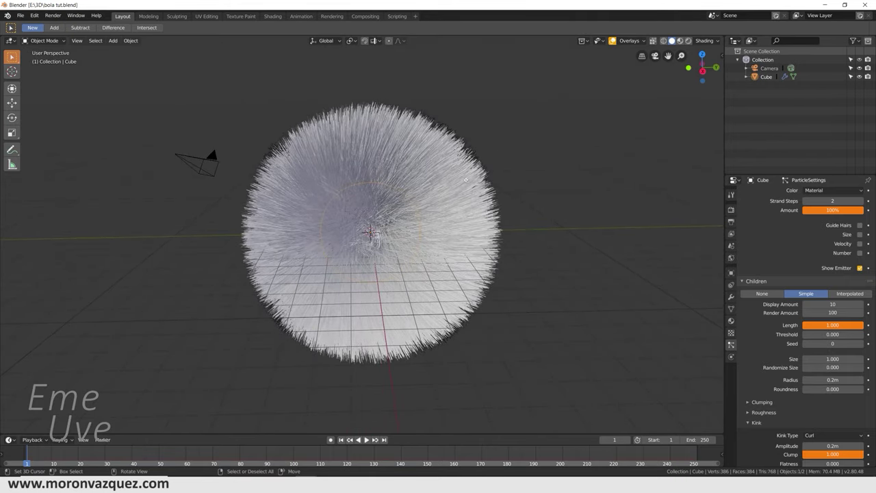
{"action": "scroll", "coordinate": [412, 204], "scroll_direction": "up", "scroll_amount": 5}
{"action": "mouse_move", "coordinate": [411, 205]}
{"action": "middle_mouse_down"}
{"action": "mouse_move", "coordinate": [411, 263]}
{"action": "mouse_move", "coordinate": [472, 234]}
{"action": "middle_mouse_up"}
{"action": "scroll", "coordinate": [411, 263], "scroll_direction": "down", "scroll_amount": 5}
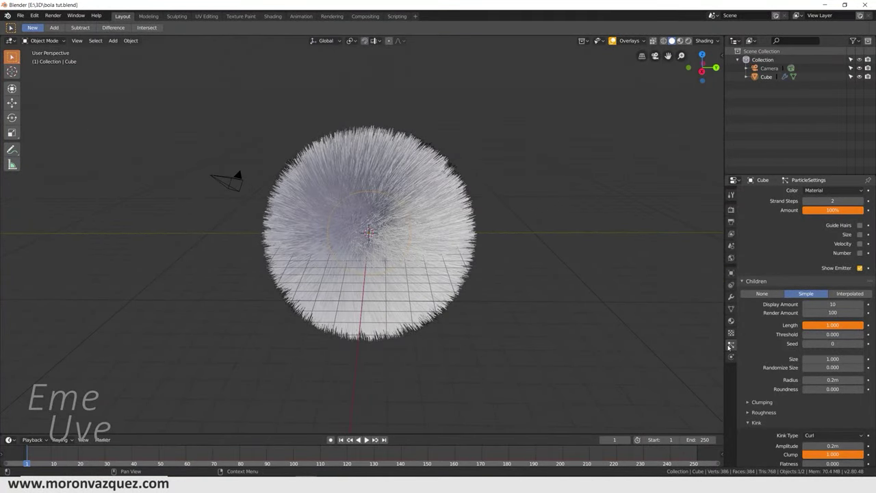
{"action": "middle_click_drag", "start_coordinate": [383, 298], "coordinate": [376, 283]}
{"action": "scroll", "coordinate": [376, 283], "scroll_direction": "up", "scroll_amount": 4}
{"action": "scroll", "coordinate": [345, 197], "scroll_direction": "down", "scroll_amount": 1}
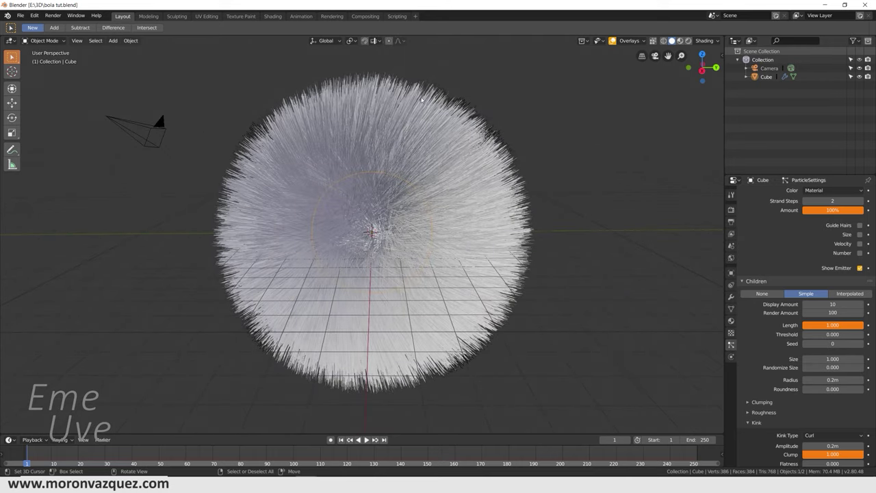
{"action": "middle_click_drag", "start_coordinate": [449, 239], "coordinate": [452, 237]}
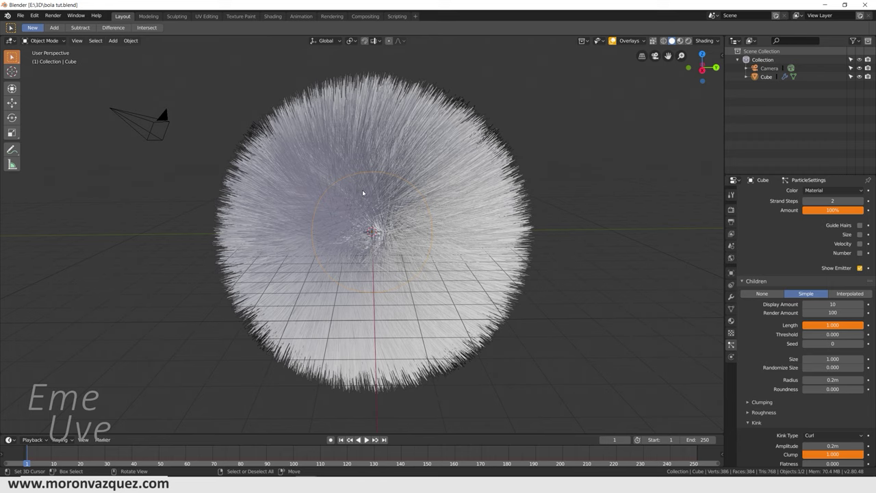
{"action": "middle_click_drag", "start_coordinate": [356, 198], "coordinate": [356, 201]}
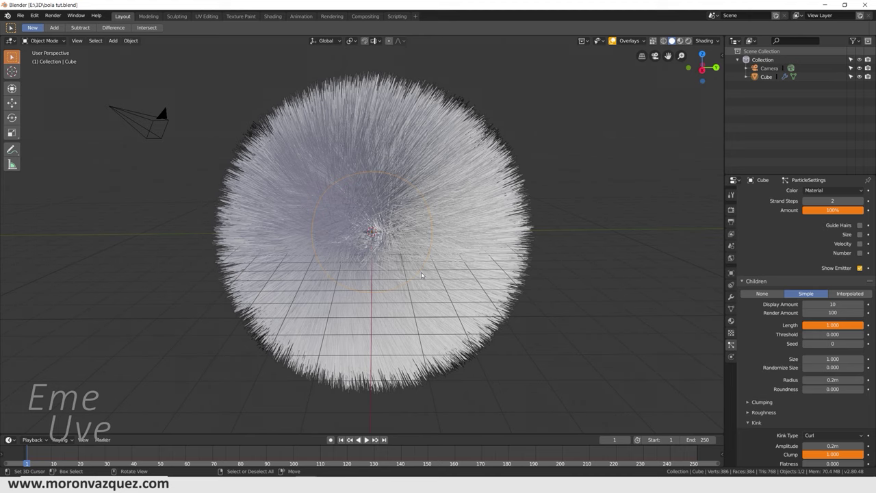
{"action": "middle_click_drag", "start_coordinate": [421, 274], "coordinate": [557, 241]}
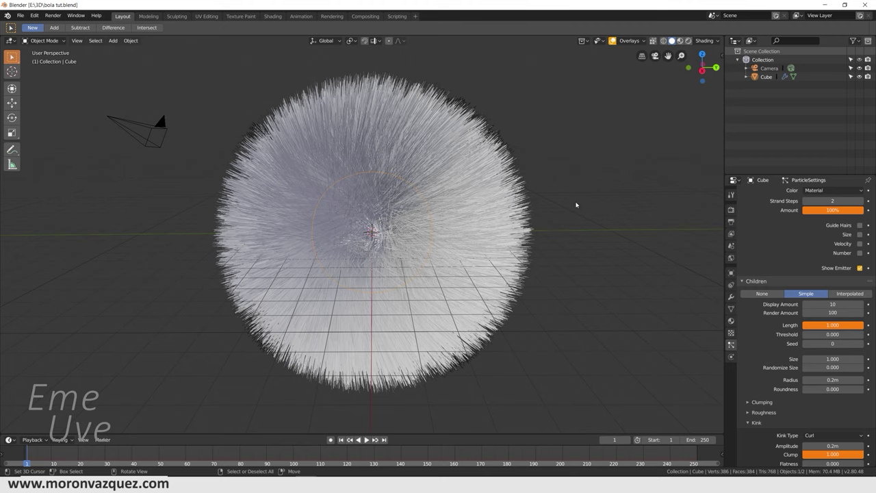
{"action": "key", "text": "KP_0"}
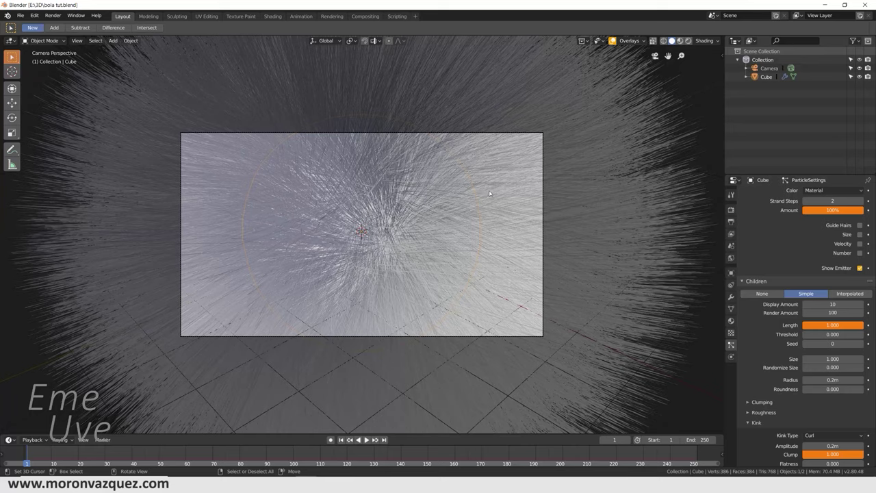
- Enable Lock Camera to View and swing the camera around the fur ball
{"action": "key", "text": "n"}
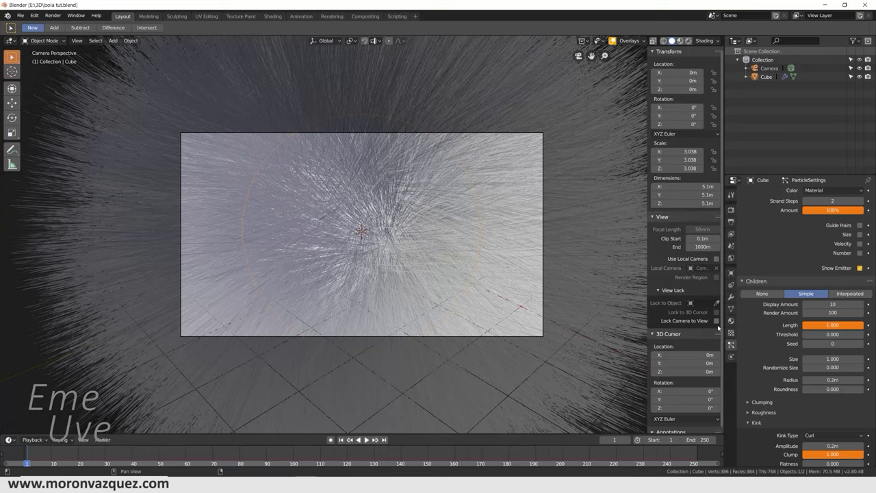
{"action": "left_click", "coordinate": [717, 321]}
{"action": "scroll", "coordinate": [526, 270], "scroll_direction": "down", "scroll_amount": 3}
{"action": "scroll", "coordinate": [493, 263], "scroll_direction": "down", "scroll_amount": 2}
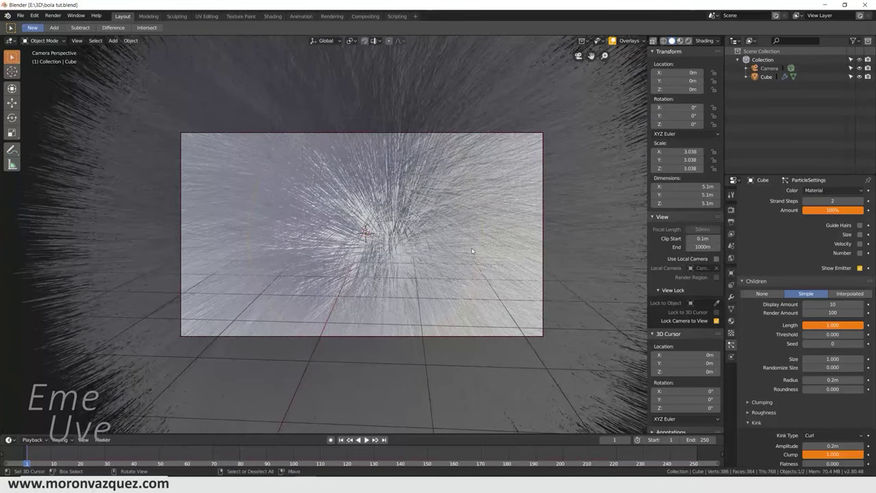
{"action": "scroll", "coordinate": [457, 258], "scroll_direction": "down", "scroll_amount": 3}
{"action": "scroll", "coordinate": [456, 256], "scroll_direction": "down", "scroll_amount": 1}
{"action": "scroll", "coordinate": [455, 254], "scroll_direction": "down", "scroll_amount": 1}
{"action": "scroll", "coordinate": [453, 253], "scroll_direction": "down", "scroll_amount": 2}
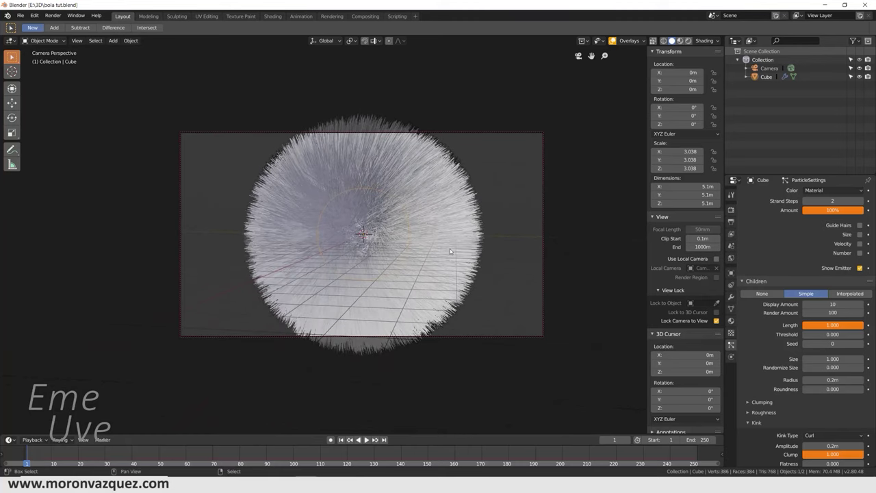
{"action": "scroll", "coordinate": [452, 251], "scroll_direction": "down", "scroll_amount": 1}
{"action": "middle_click_drag", "start_coordinate": [452, 251], "coordinate": [517, 255]}
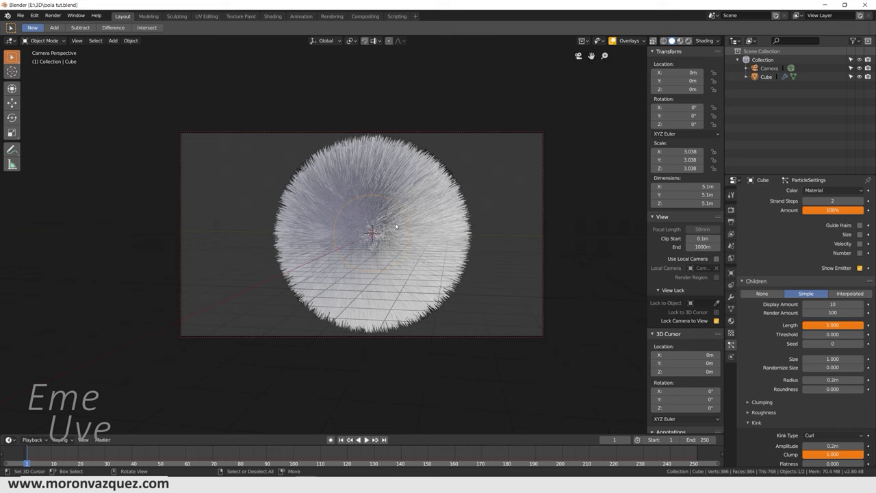
{"action": "mouse_move", "coordinate": [396, 229]}
{"action": "middle_mouse_down"}
{"action": "mouse_move", "coordinate": [346, 234]}
{"action": "mouse_move", "coordinate": [402, 230]}
{"action": "middle_mouse_up"}
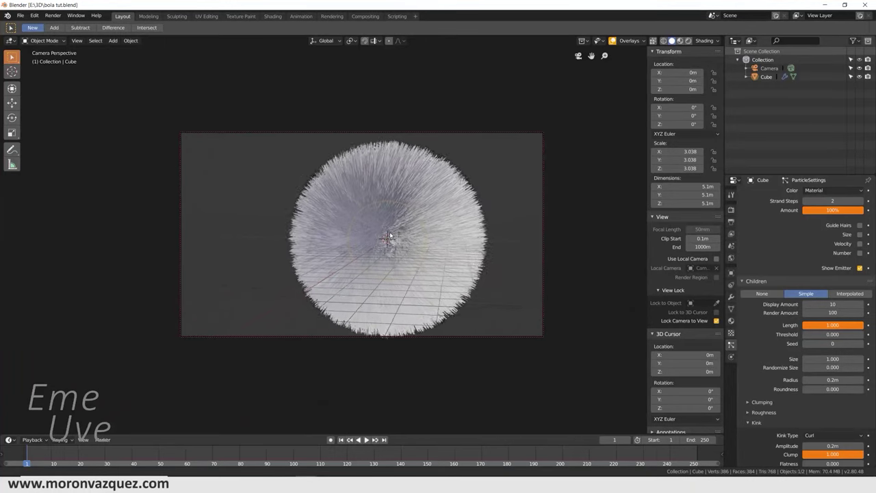
- Zoom and nudge the camera until the whole fur sphere sits centred in the shot
{"action": "scroll", "coordinate": [401, 230], "scroll_direction": "down", "scroll_amount": 1}
{"action": "scroll", "coordinate": [403, 229], "scroll_direction": "down", "scroll_amount": 1}
{"action": "scroll", "coordinate": [404, 227], "scroll_direction": "down", "scroll_amount": 1}
{"action": "scroll", "coordinate": [404, 225], "scroll_direction": "up", "scroll_amount": 2}
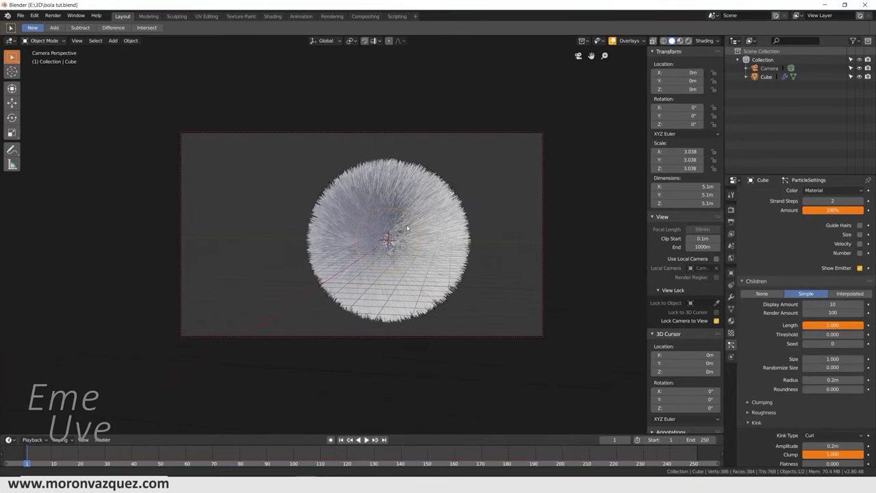
{"action": "scroll", "coordinate": [403, 224], "scroll_direction": "up", "scroll_amount": 1}
{"action": "scroll", "coordinate": [404, 219], "scroll_direction": "up", "scroll_amount": 2}
{"action": "scroll", "coordinate": [404, 209], "scroll_direction": "down", "scroll_amount": 3}
{"action": "scroll", "coordinate": [404, 199], "scroll_direction": "up", "scroll_amount": 2}
{"action": "scroll", "coordinate": [405, 202], "scroll_direction": "down", "scroll_amount": 2}
{"action": "scroll", "coordinate": [409, 206], "scroll_direction": "up", "scroll_amount": 2}
{"action": "scroll", "coordinate": [414, 213], "scroll_direction": "down", "scroll_amount": 2}
{"action": "mouse_move", "coordinate": [418, 217]}
{"action": "middle_mouse_down"}
{"action": "mouse_move", "coordinate": [408, 224]}
{"action": "mouse_move", "coordinate": [421, 223]}
{"action": "middle_mouse_up"}
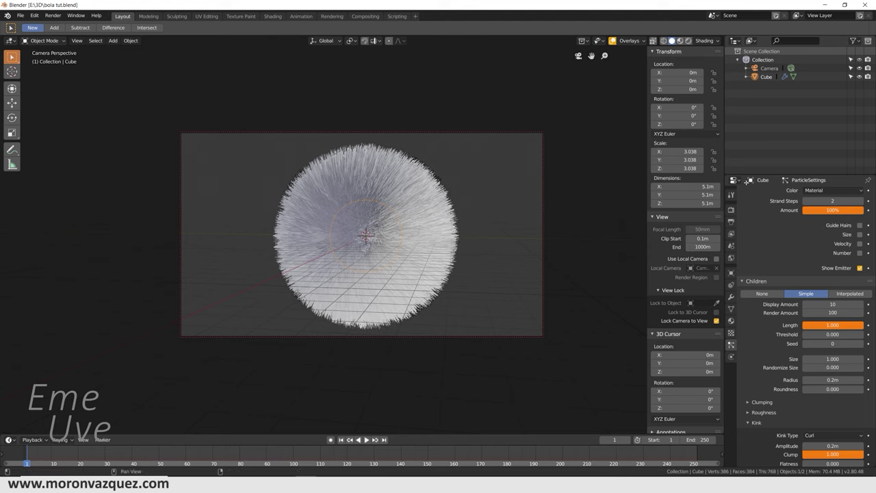
{"action": "left_click", "coordinate": [731, 210]}
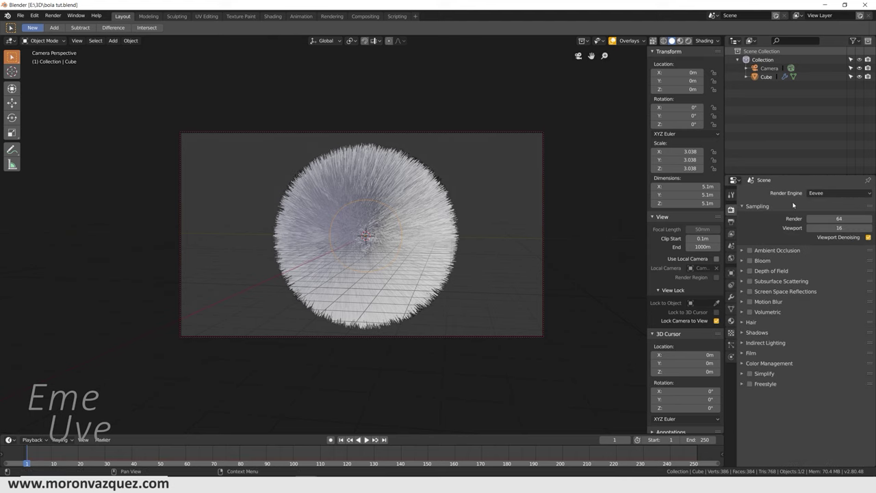
- Set the output Resolution X to 1080 for a 1080 × 1080 px square render
{"action": "left_click", "coordinate": [731, 222]}
{"action": "double_click", "coordinate": [827, 204]}
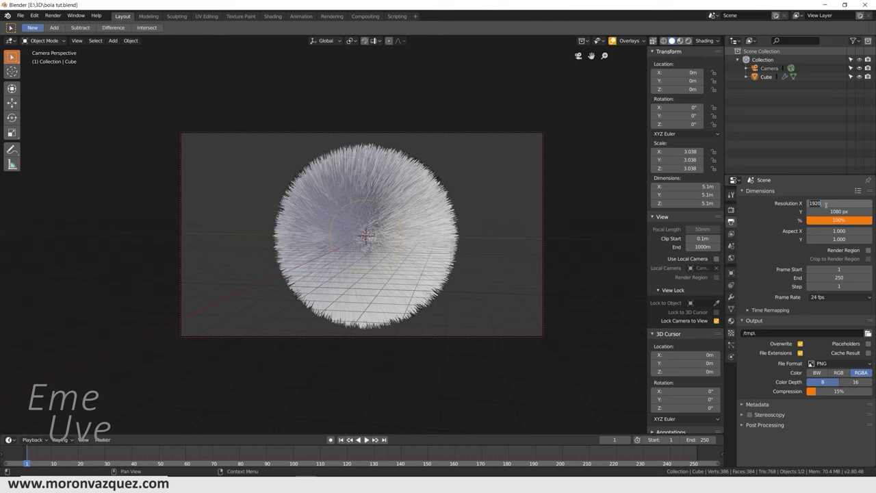
{"action": "type", "text": "1080"}
{"action": "key", "text": "Return"}
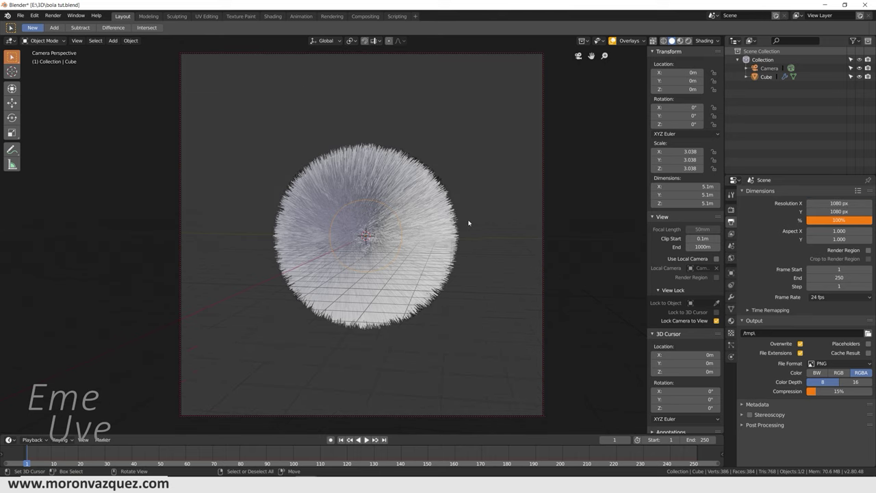
- Zoom the camera closer to the sphere, then turn off Lock Camera to View
{"action": "scroll", "coordinate": [418, 206], "scroll_direction": "up", "scroll_amount": 4}
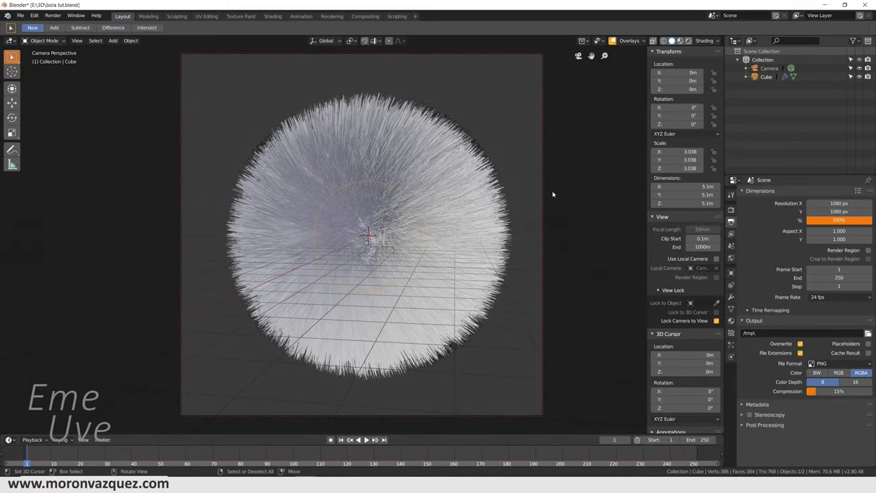
{"action": "left_click", "coordinate": [717, 321]}
{"action": "mouse_move", "coordinate": [432, 226]}
{"action": "middle_mouse_down"}
{"action": "mouse_move", "coordinate": [435, 235]}
{"action": "mouse_move", "coordinate": [403, 221]}
{"action": "middle_mouse_up"}
{"action": "scroll", "coordinate": [426, 233], "scroll_direction": "down", "scroll_amount": 4}
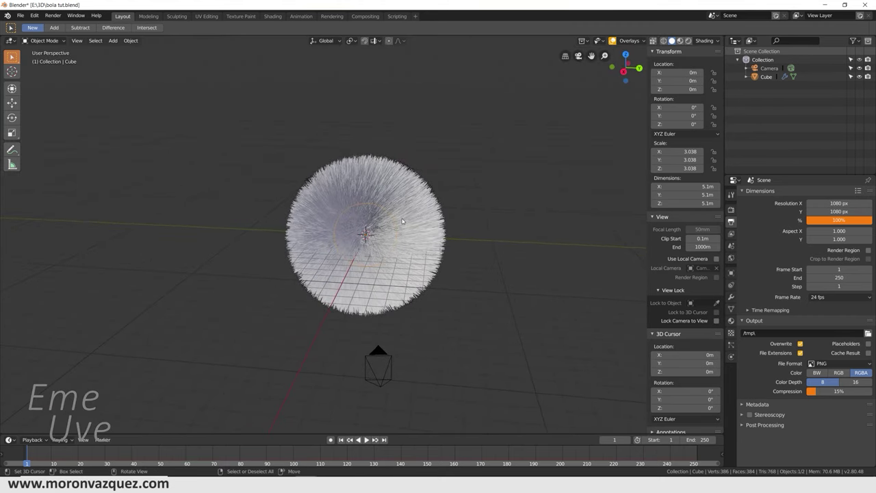
{"action": "key", "text": "shift"}
- Add a sun light and move it back and up above the sphere
{"action": "key", "text": "shift+a"}
{"action": "mouse_move", "coordinate": [365, 315]}
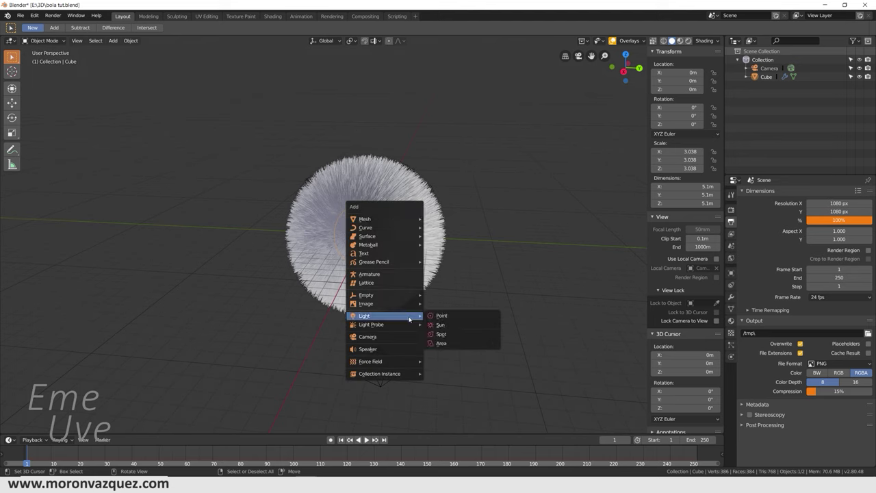
{"action": "left_click", "coordinate": [444, 327]}
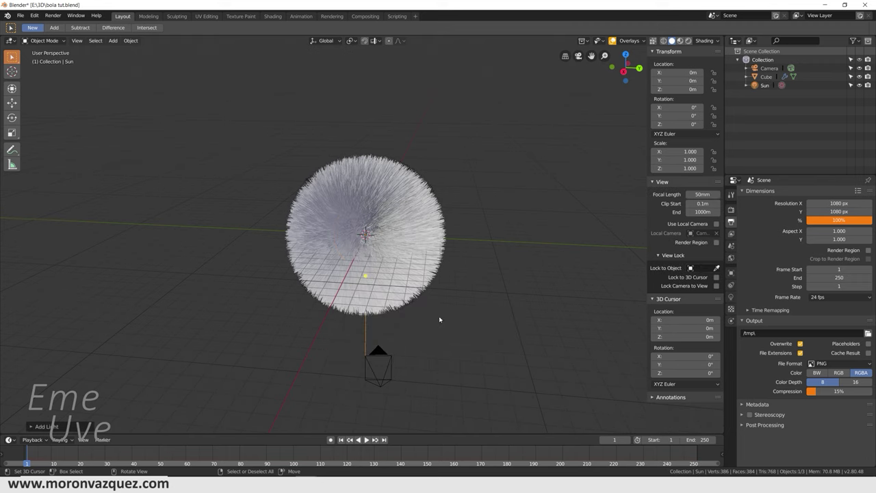
{"action": "left_click", "coordinate": [13, 89]}
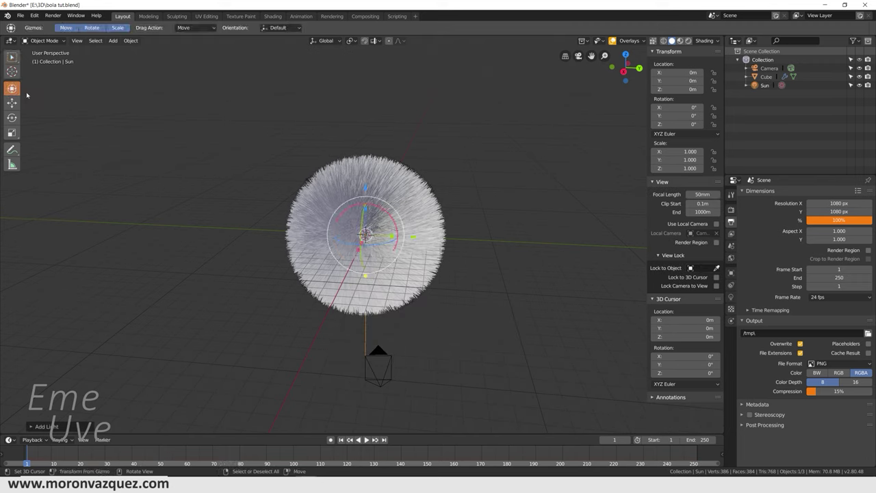
{"action": "left_click_drag", "start_coordinate": [400, 236], "coordinate": [281, 229]}
{"action": "mouse_move", "coordinate": [241, 183]}
{"action": "left_mouse_down"}
{"action": "mouse_move", "coordinate": [237, 118]}
{"action": "mouse_move", "coordinate": [256, 103]}
{"action": "left_mouse_up"}
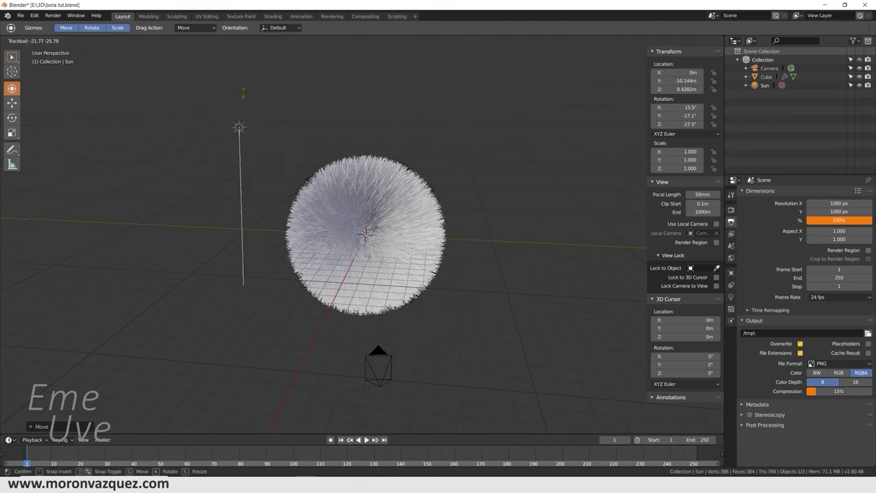
{"action": "left_click", "coordinate": [256, 102]}
{"action": "right_click", "coordinate": [256, 103]}
{"action": "right_click", "coordinate": [322, 98], "text": "shift"}
- Clear the sun's rotation and tilt it 51.4° about the X axis
{"action": "key", "text": "alt+r"}
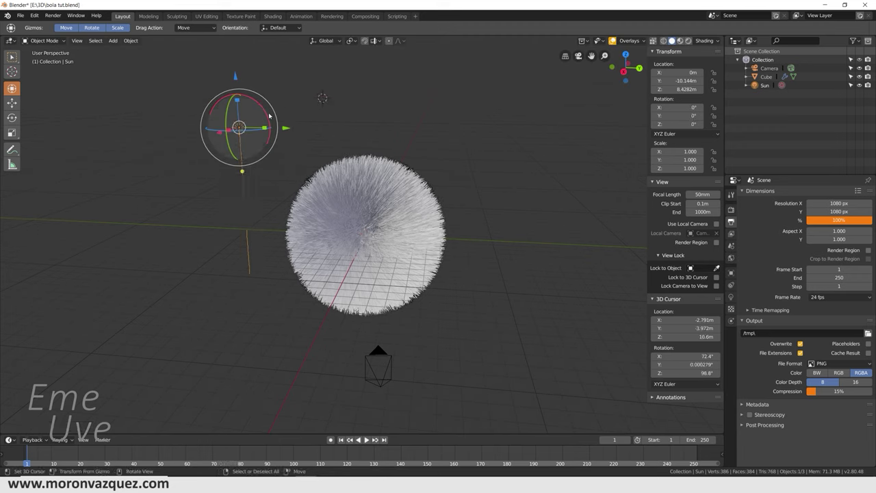
{"action": "key", "text": "r"}
{"action": "key", "text": "x"}
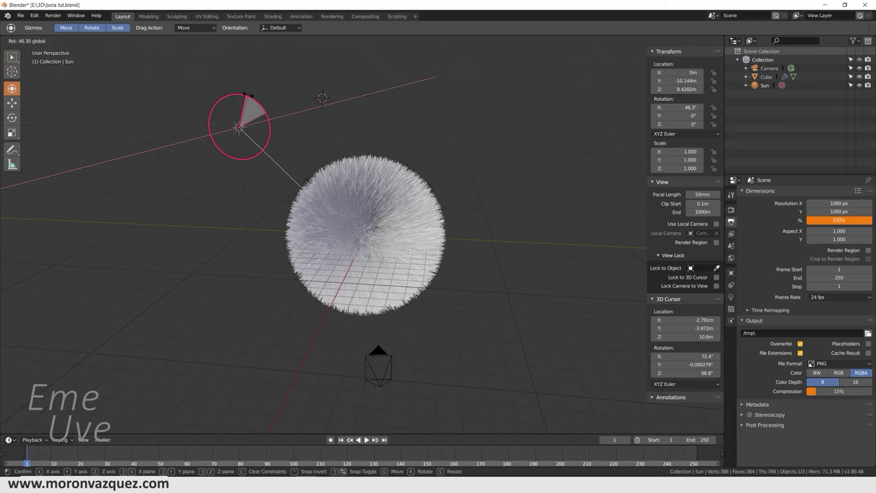
{"action": "left_click", "coordinate": [267, 108]}
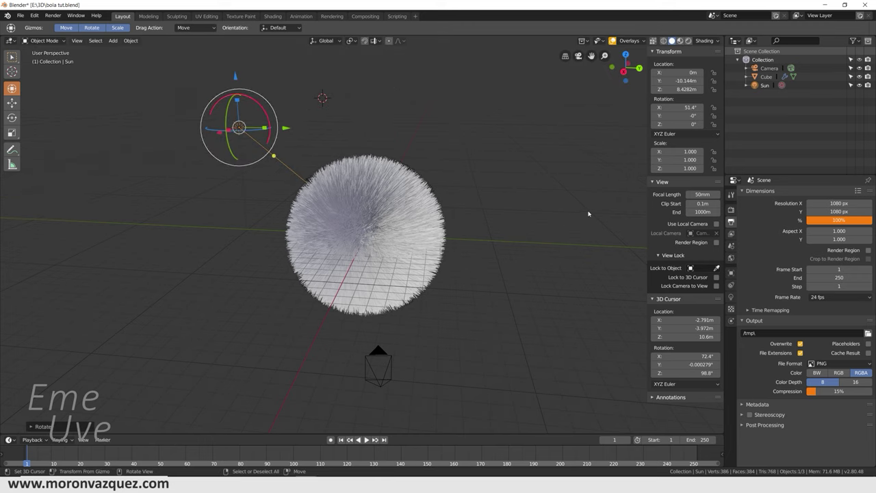
{"action": "left_click", "coordinate": [731, 299]}
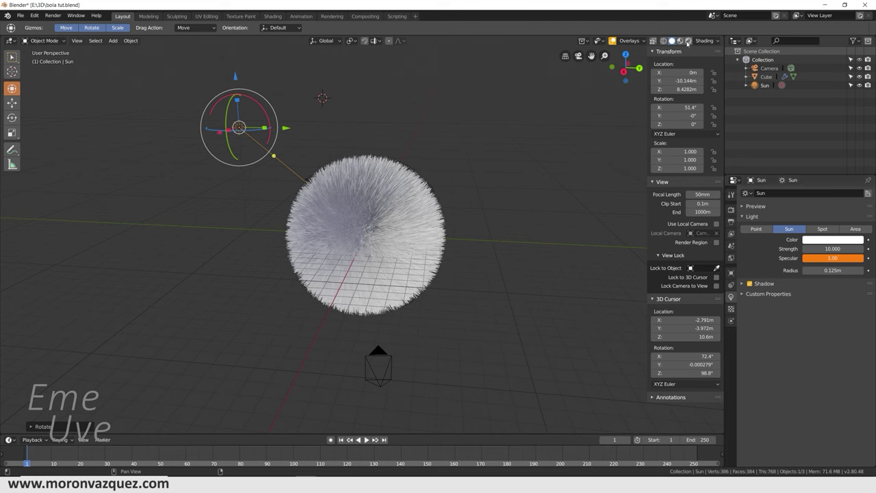
- Set the render engine to Cycles with GPU Compute as the device
{"action": "left_click", "coordinate": [731, 211]}
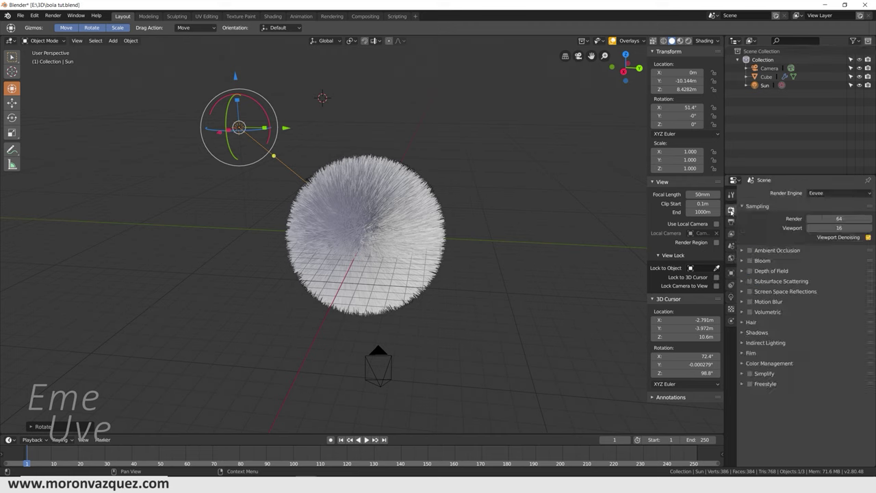
{"action": "left_click", "coordinate": [817, 194]}
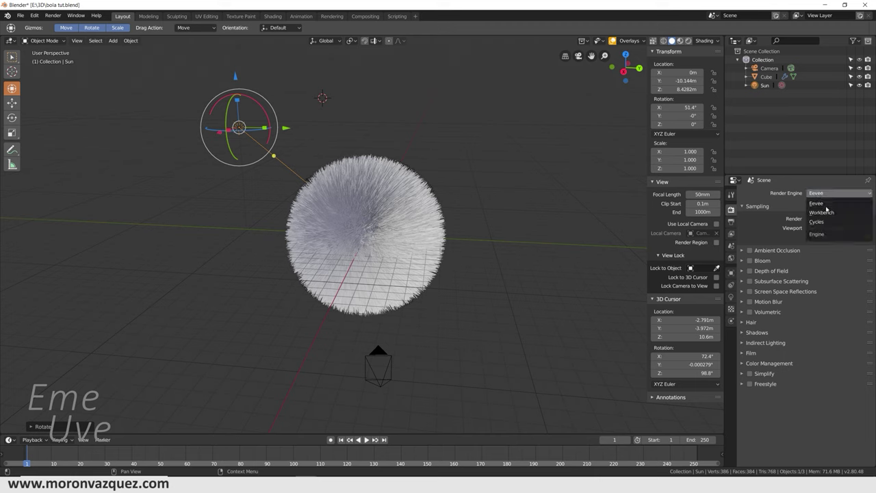
{"action": "left_click", "coordinate": [819, 222]}
{"action": "left_click", "coordinate": [820, 214]}
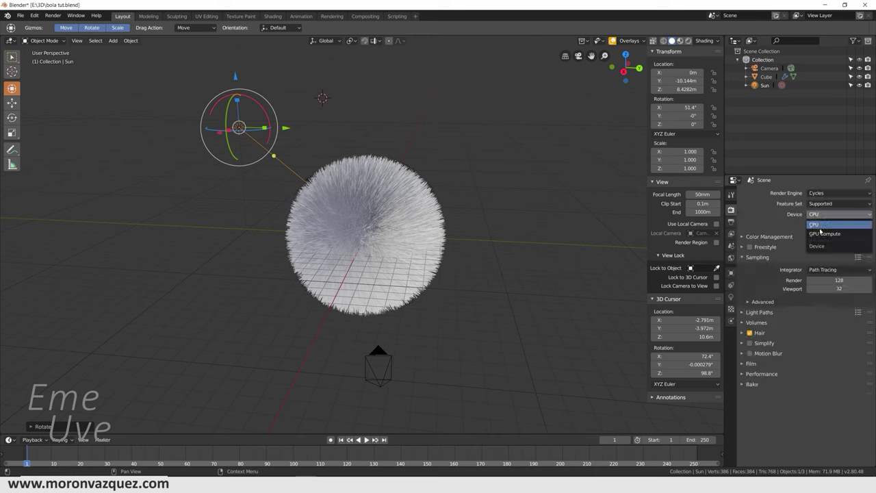
{"action": "left_click", "coordinate": [825, 233]}
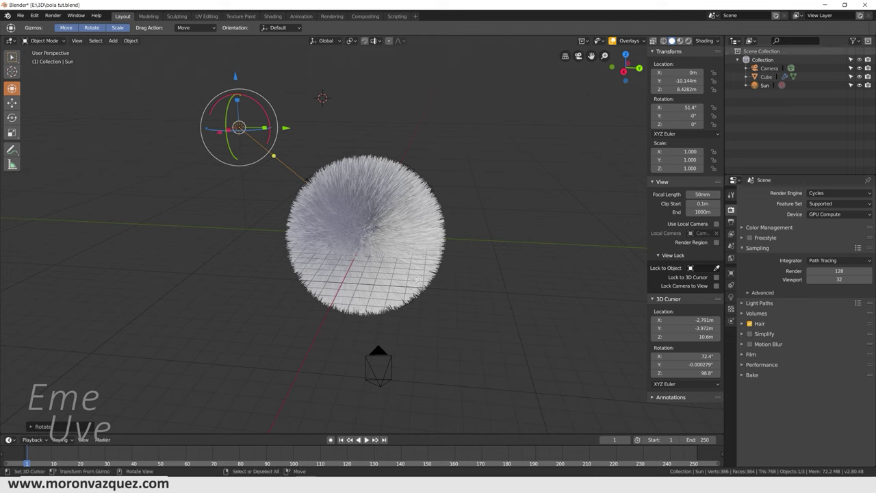
- Preview the scene in Rendered viewport shading
{"action": "left_click", "coordinate": [688, 41]}
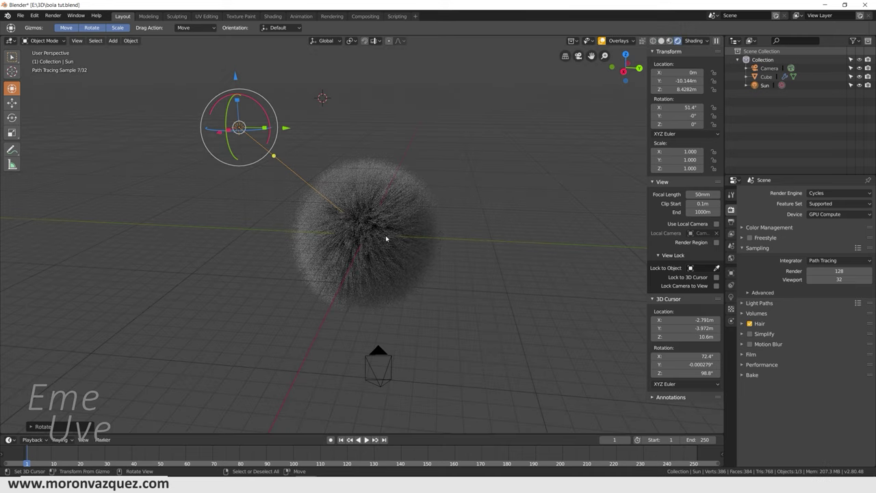
{"action": "left_click", "coordinate": [731, 260]}
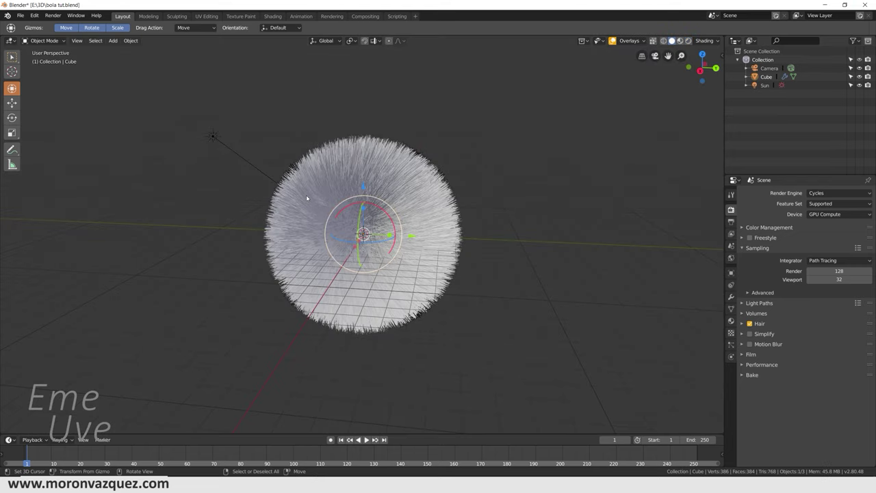
{"action": "left_click", "coordinate": [731, 320]}
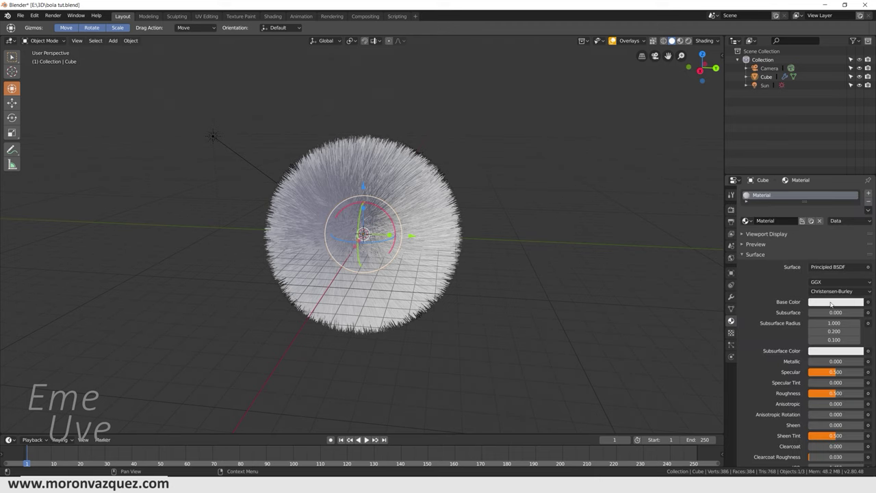
- Make the fur ball's Base Color light cyan and look through the scene camera
{"action": "left_click", "coordinate": [831, 302]}
{"action": "left_click_drag", "start_coordinate": [828, 216], "coordinate": [821, 181]}
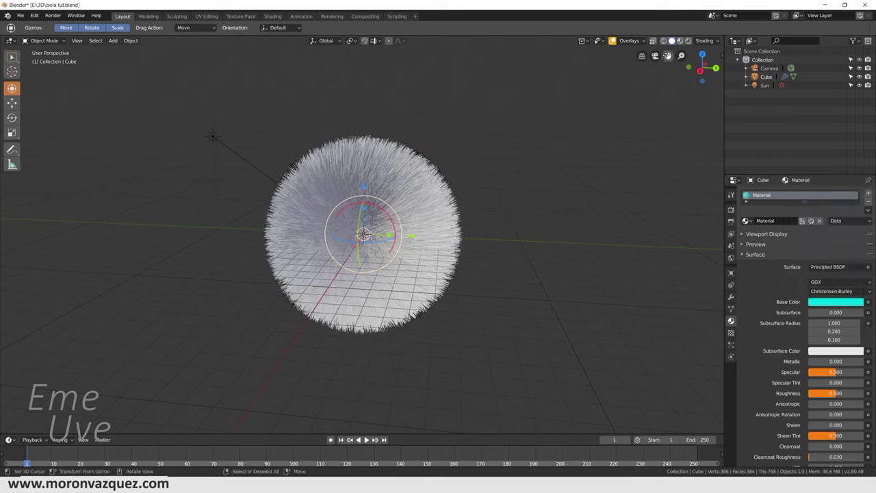
{"action": "left_click", "coordinate": [655, 55]}
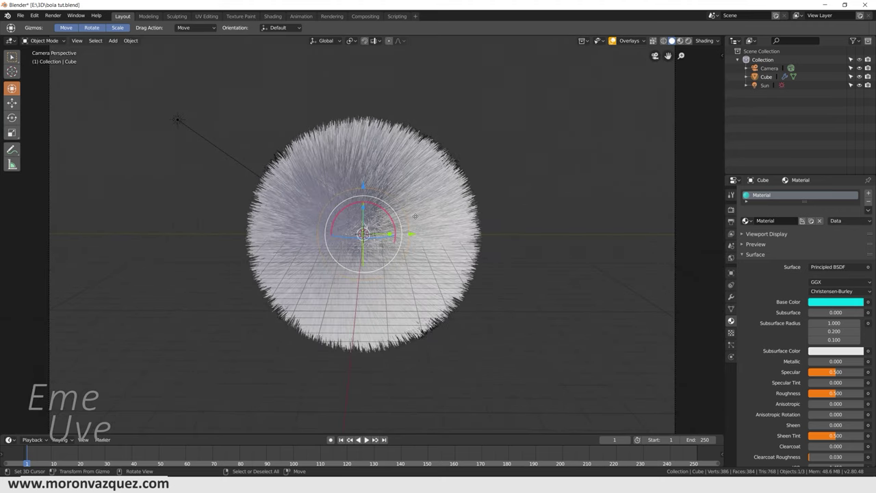
- Lock the camera to the view, zoom in until the fur ball fills the frame, then unlock it
{"action": "key", "text": "n"}
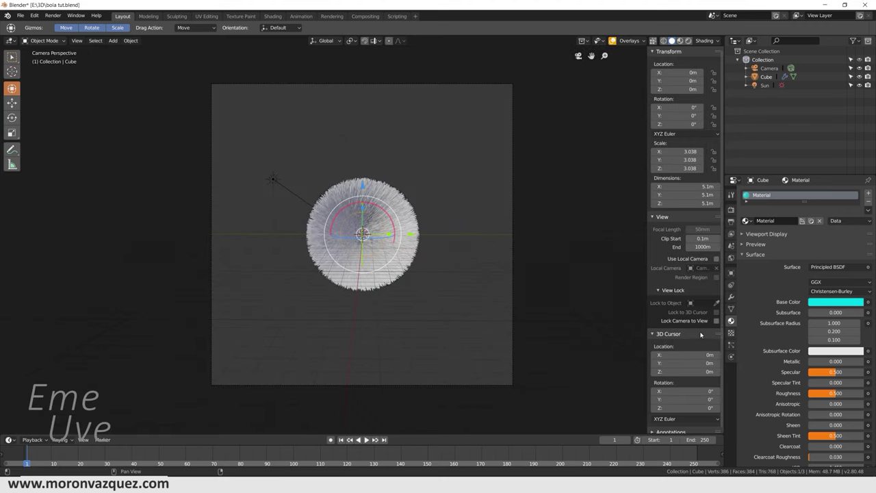
{"action": "left_click", "coordinate": [716, 321]}
{"action": "scroll", "coordinate": [423, 265], "scroll_direction": "up", "scroll_amount": 2}
{"action": "scroll", "coordinate": [423, 265], "scroll_direction": "up", "scroll_amount": 2}
{"action": "scroll", "coordinate": [423, 265], "scroll_direction": "up", "scroll_amount": 1}
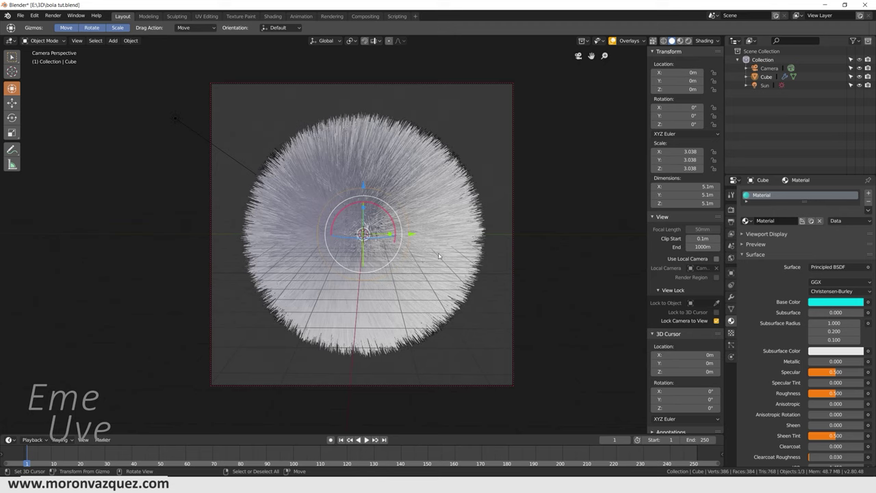
{"action": "left_click", "coordinate": [716, 320]}
- Draw a render region over the whole camera frame and preview it rendered
{"action": "key", "text": "ctrl+b"}
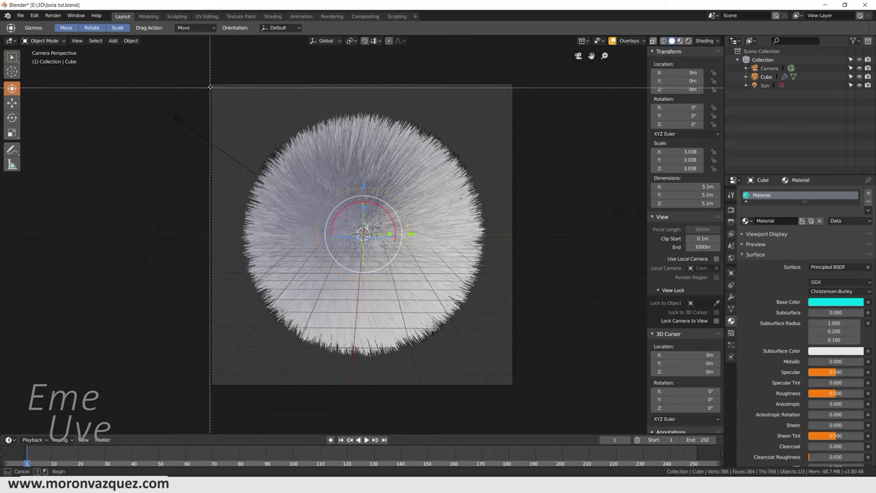
{"action": "left_click_drag", "start_coordinate": [212, 84], "coordinate": [512, 384]}
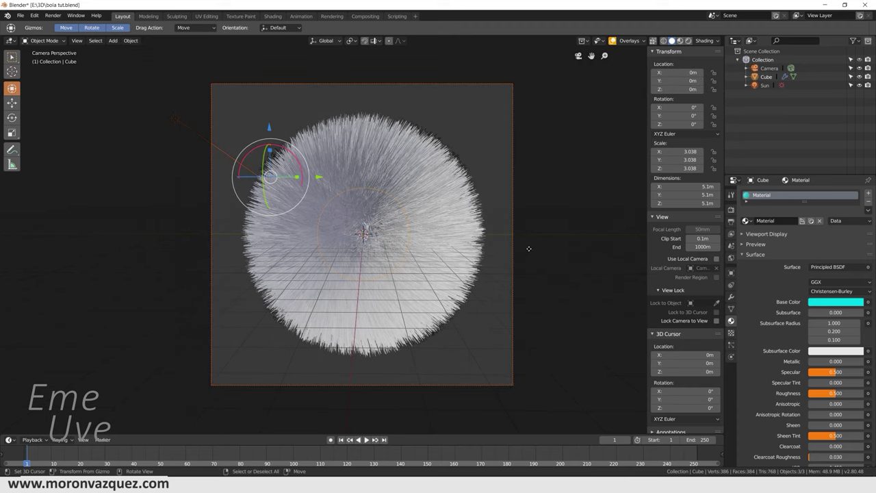
{"action": "right_click", "coordinate": [540, 223], "text": "shift"}
{"action": "key", "text": "alt+a"}
{"action": "key", "text": "ctrl+b"}
{"action": "left_click_drag", "start_coordinate": [212, 84], "coordinate": [365, 245]}
{"action": "left_click_drag", "start_coordinate": [397, 282], "coordinate": [513, 385]}
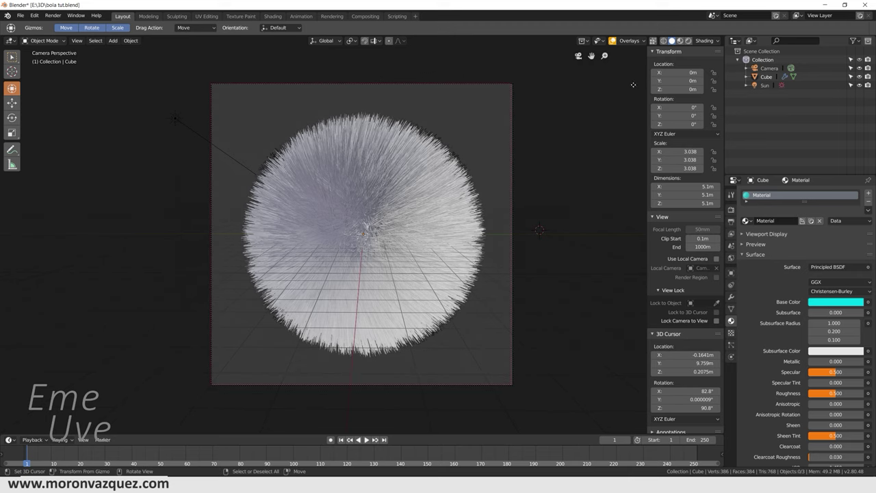
{"action": "left_click", "coordinate": [689, 40]}
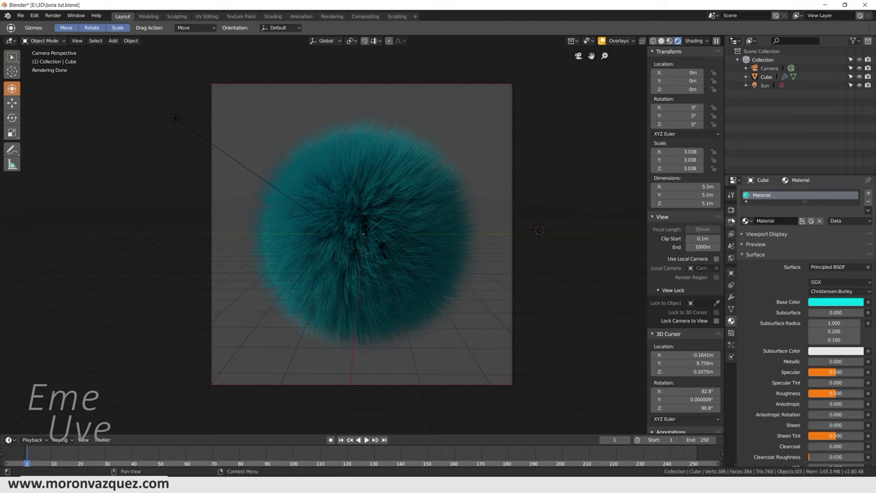
- Lower the Cycles viewport sample count to 15 in the Render settings
{"action": "left_click", "coordinate": [731, 222]}
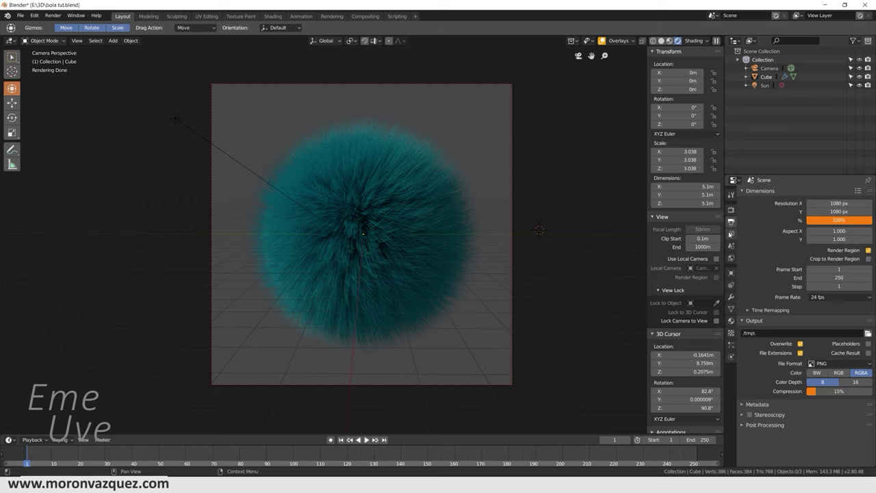
{"action": "left_click", "coordinate": [731, 233]}
{"action": "left_click", "coordinate": [731, 210]}
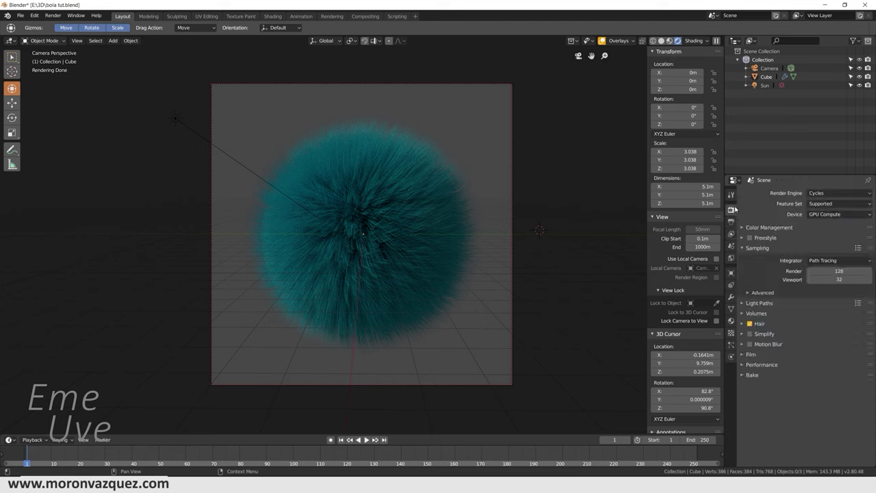
{"action": "left_click", "coordinate": [846, 279]}
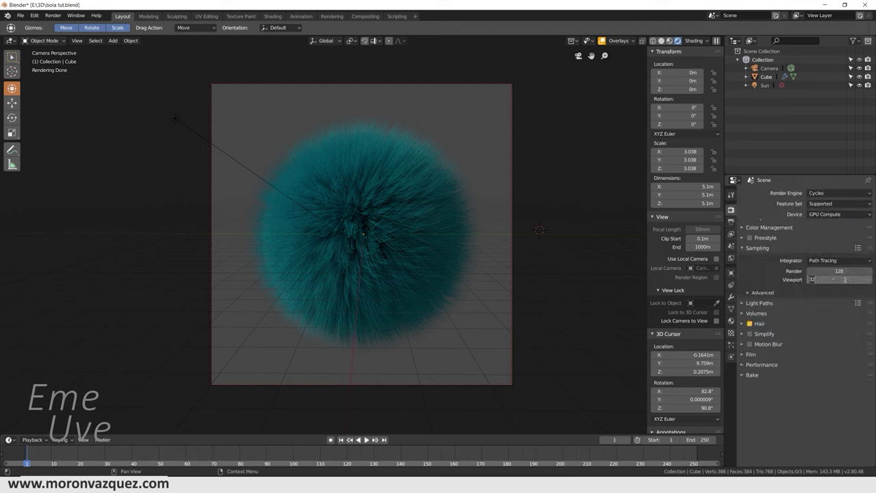
{"action": "type", "text": "15"}
{"action": "key", "text": "Return"}
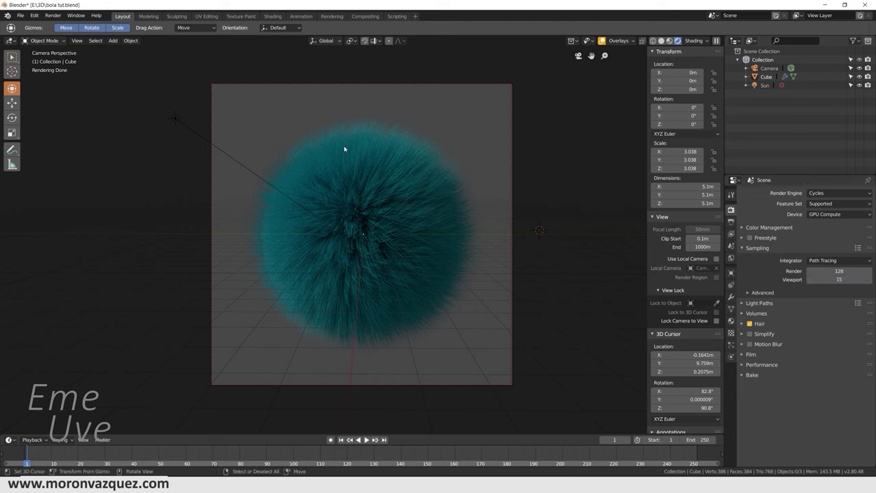
{"action": "left_click", "coordinate": [177, 122]}
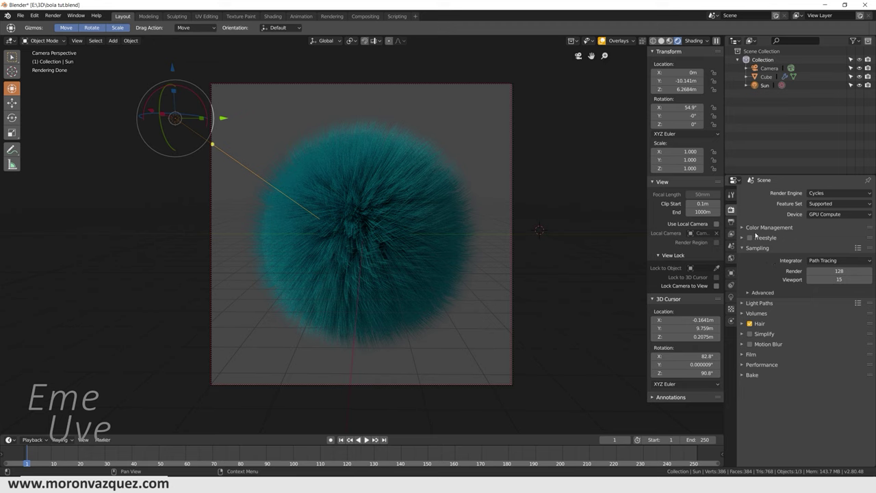
- Save the blend file and set the World background colour to black
{"action": "left_click", "coordinate": [731, 257]}
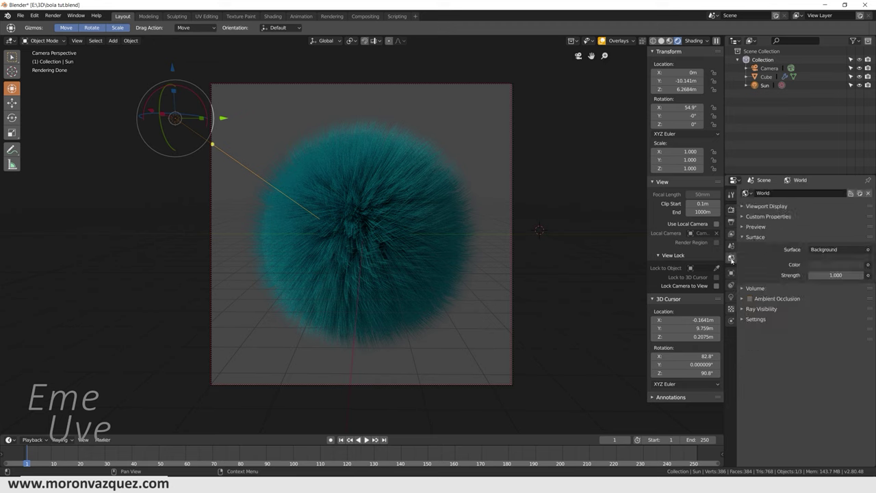
{"action": "left_click", "coordinate": [825, 267]}
{"action": "left_click_drag", "start_coordinate": [855, 187], "coordinate": [856, 194]}
{"action": "left_click", "coordinate": [21, 15]}
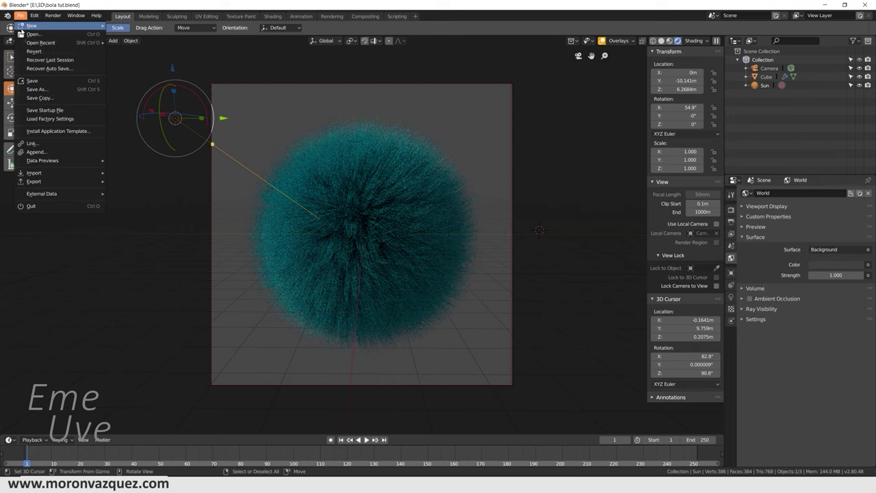
{"action": "left_click", "coordinate": [31, 81]}
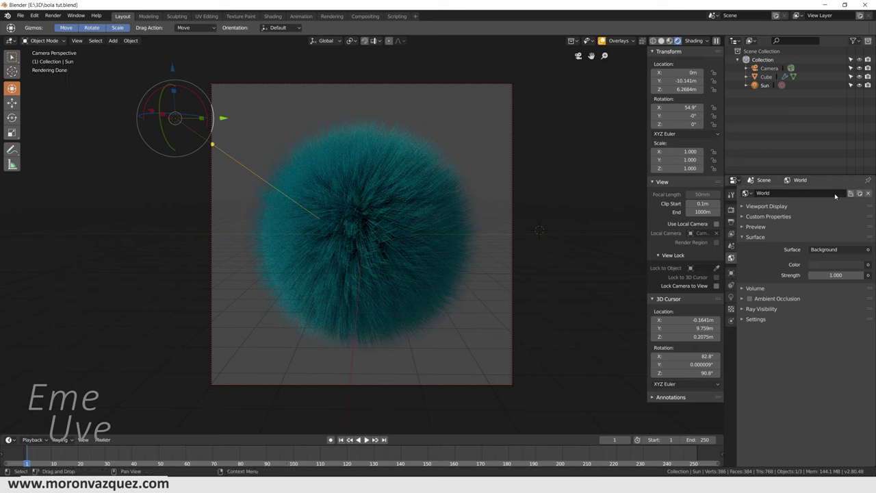
{"action": "left_click", "coordinate": [846, 265]}
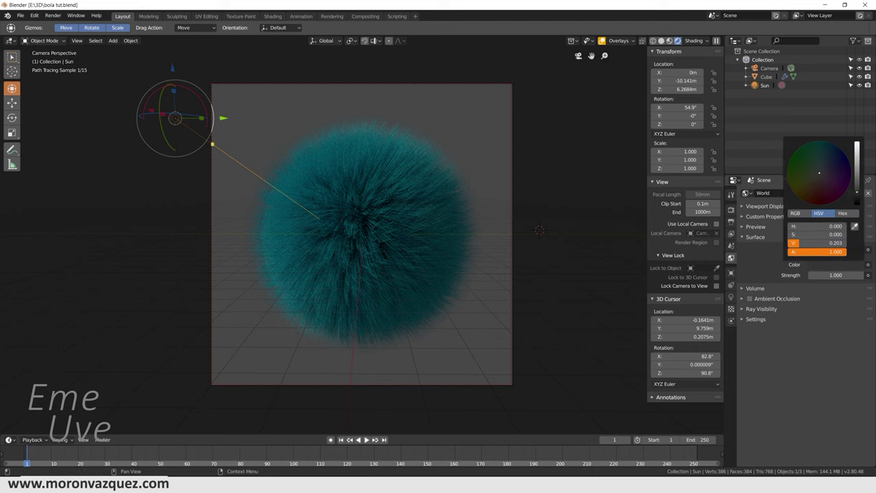
{"action": "left_click", "coordinate": [856, 202]}
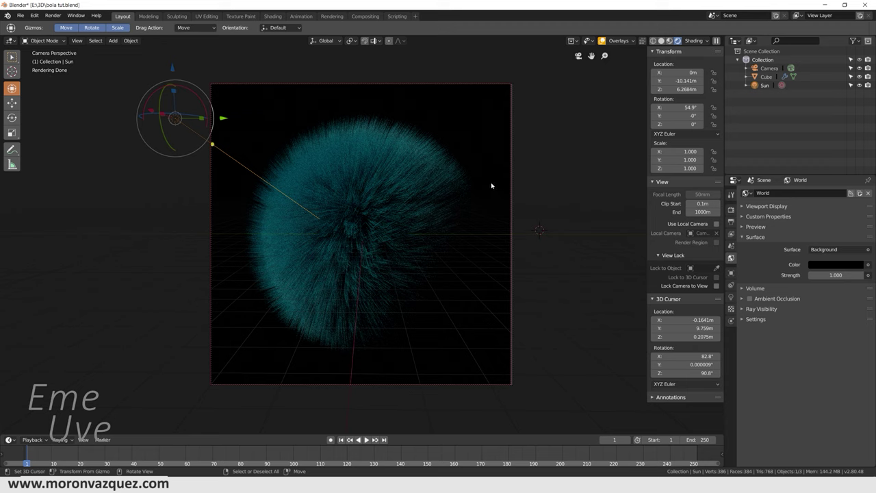
{"action": "left_click", "coordinate": [732, 297]}
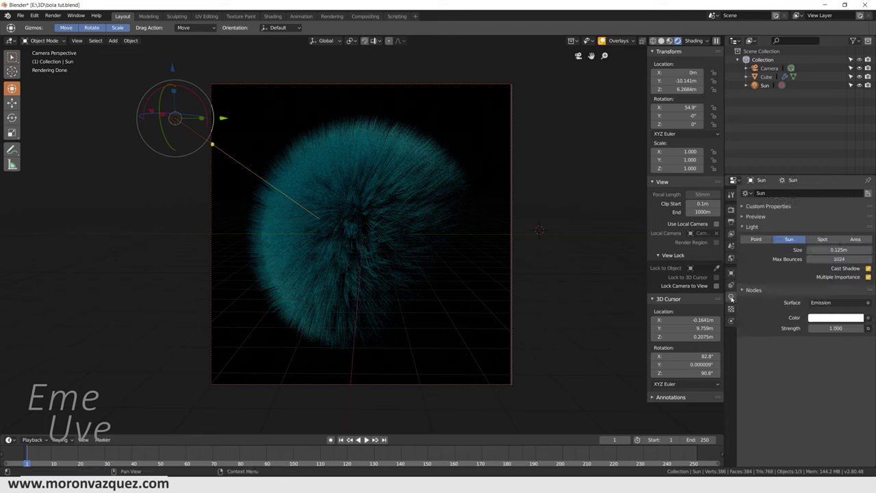
- Set the sun light's Strength to 14
{"action": "mouse_move", "coordinate": [813, 329]}
{"action": "left_mouse_down"}
{"action": "mouse_move", "coordinate": [862, 328]}
{"action": "mouse_move", "coordinate": [815, 329]}
{"action": "mouse_move", "coordinate": [826, 329]}
{"action": "left_mouse_up"}
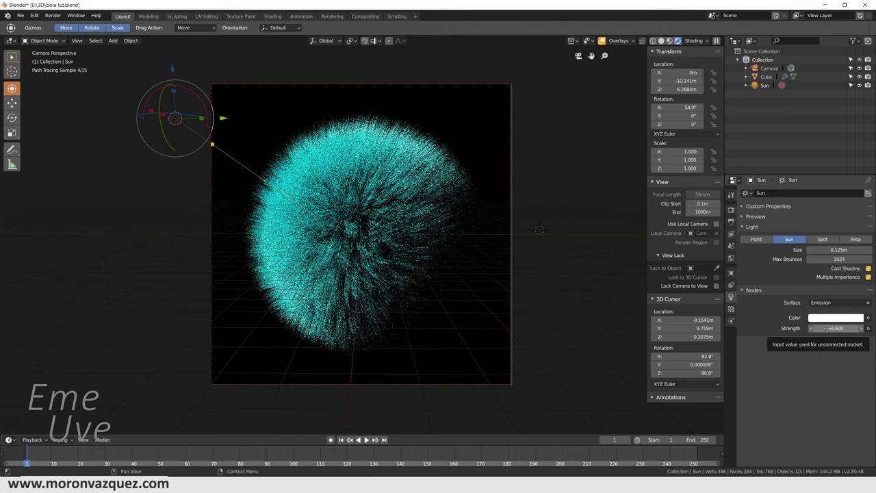
{"action": "left_click_drag", "start_coordinate": [826, 329], "coordinate": [837, 329]}
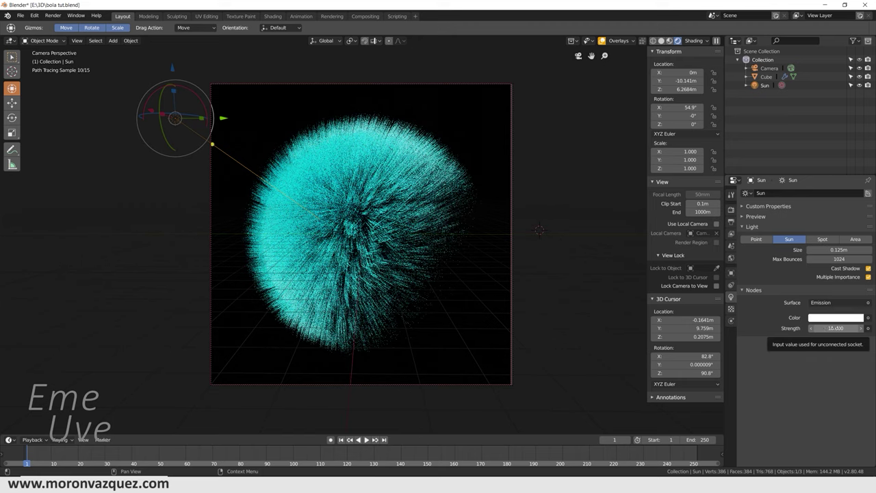
{"action": "left_click", "coordinate": [833, 328]}
{"action": "type", "text": "14"}
{"action": "key", "text": "Return"}
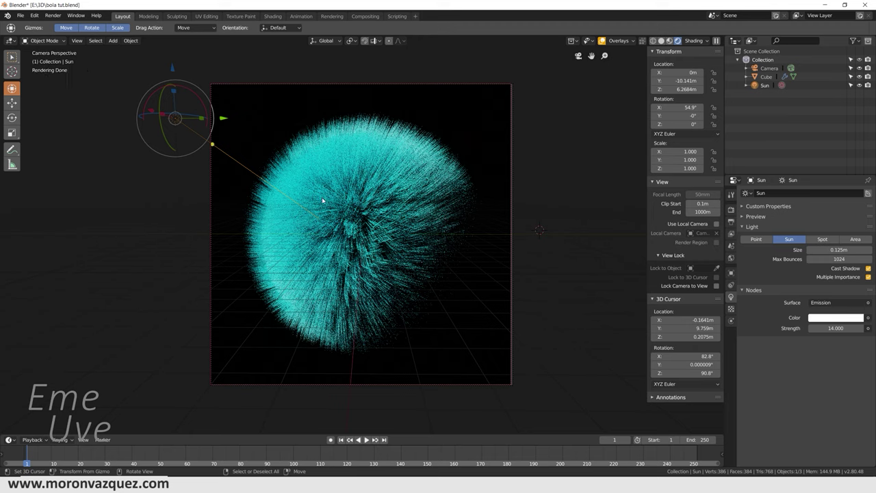
- Add a point light and move it below the fur ball and sideways along X
{"action": "left_click", "coordinate": [662, 41]}
{"action": "key", "text": "shift+a"}
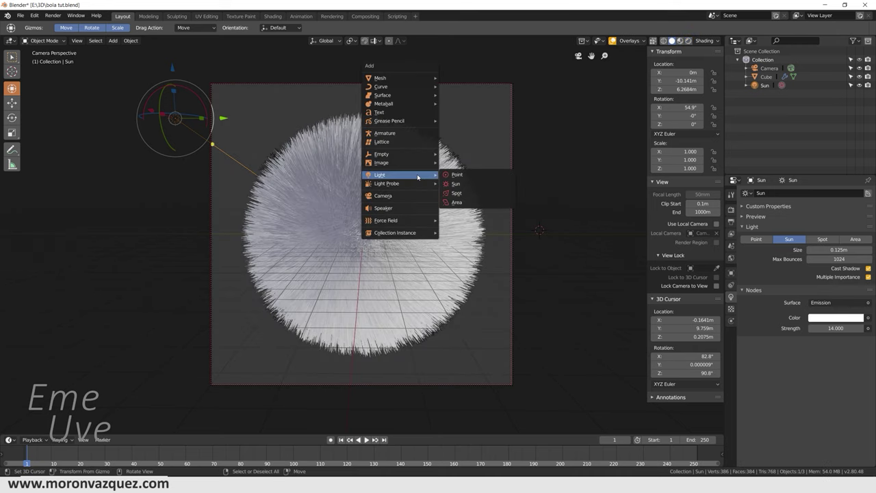
{"action": "left_click", "coordinate": [464, 178]}
{"action": "key", "text": "g"}
{"action": "key", "text": "z"}
{"action": "left_click", "coordinate": [537, 255]}
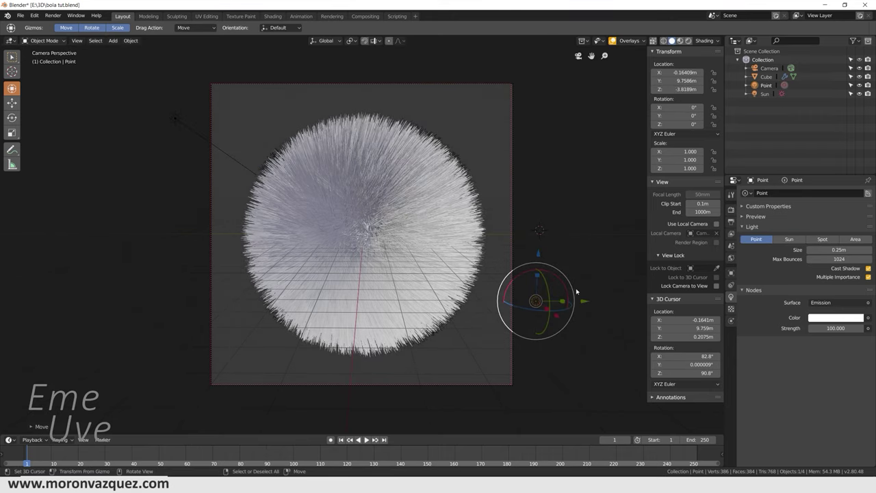
{"action": "middle_click_drag", "start_coordinate": [537, 255], "coordinate": [296, 324]}
{"action": "left_click_drag", "start_coordinate": [296, 324], "coordinate": [229, 312]}
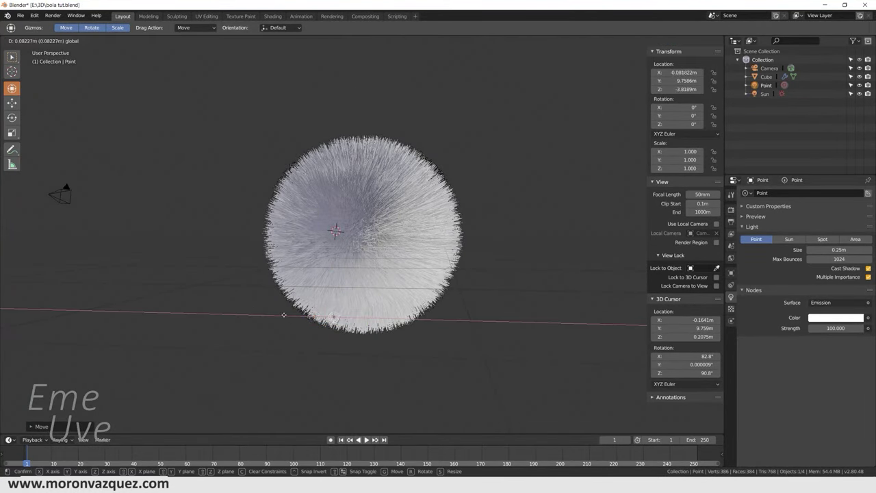
{"action": "middle_click_drag", "start_coordinate": [229, 313], "coordinate": [361, 295]}
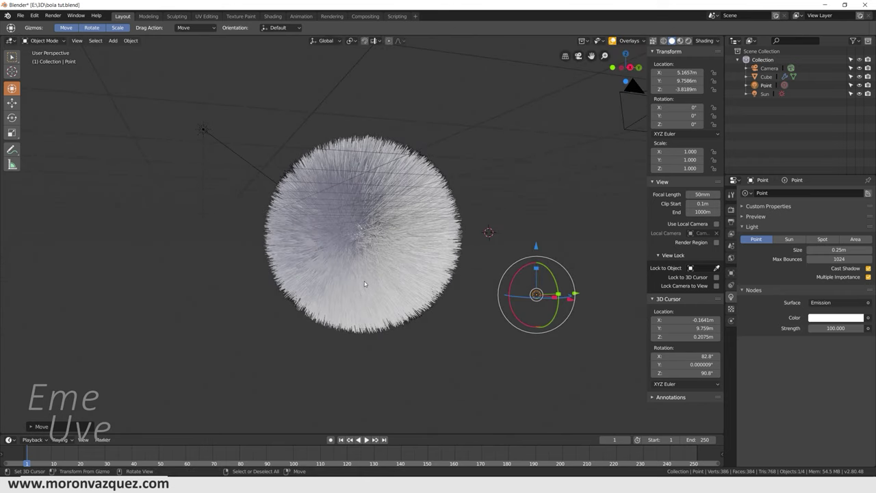
- Pull the point light toward the camera and raise its Strength to 422.9 in Rendered view
{"action": "key", "text": "KP_0"}
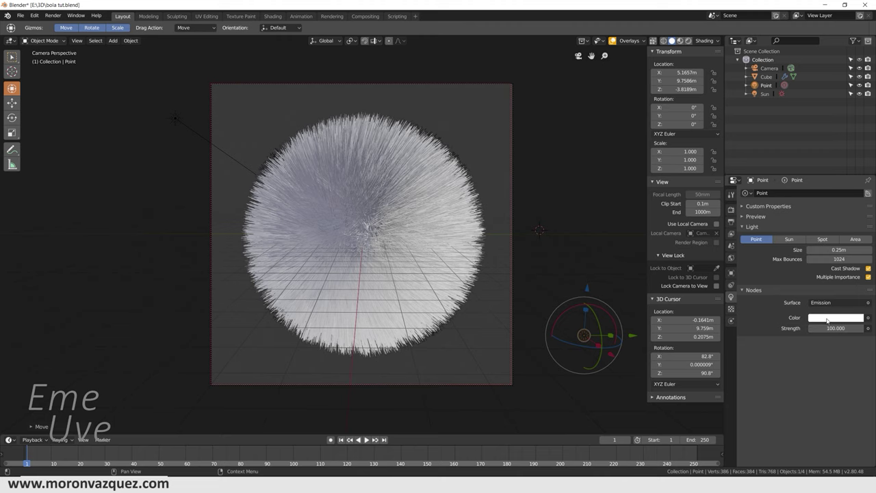
{"action": "left_click_drag", "start_coordinate": [631, 336], "coordinate": [569, 335]}
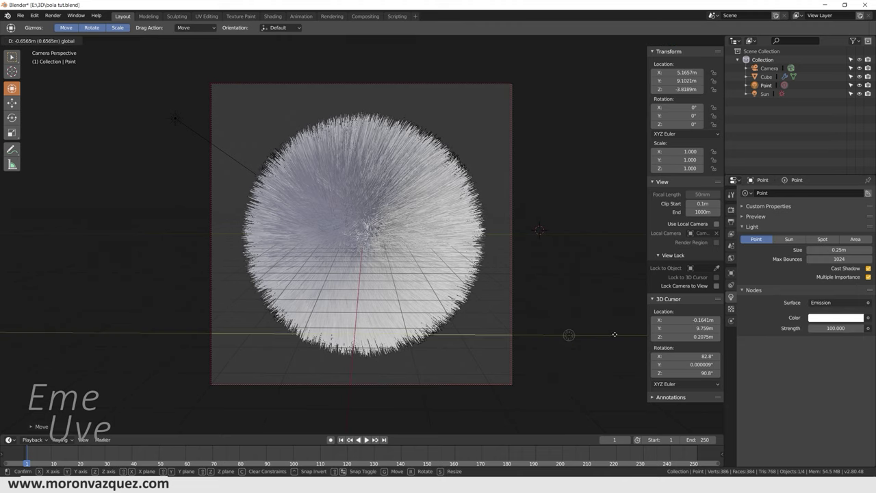
{"action": "middle_click_drag", "start_coordinate": [569, 335], "coordinate": [540, 260]}
{"action": "key", "text": "KP_0"}
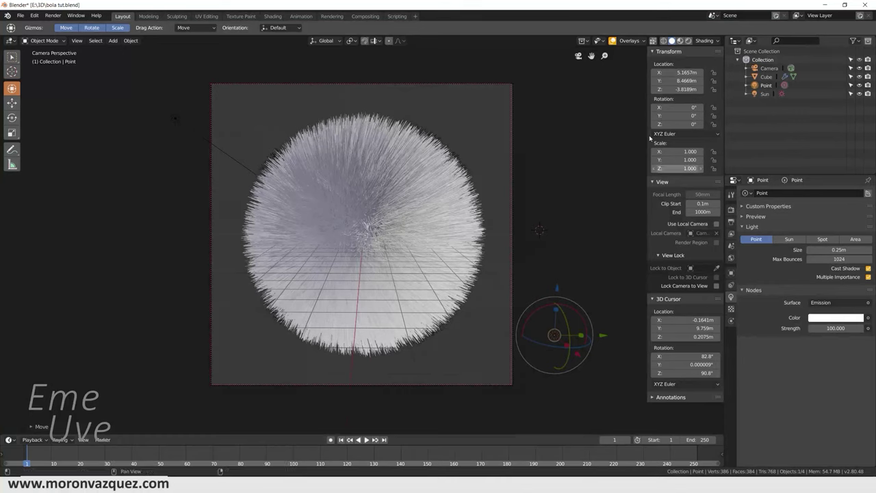
{"action": "left_click", "coordinate": [689, 40]}
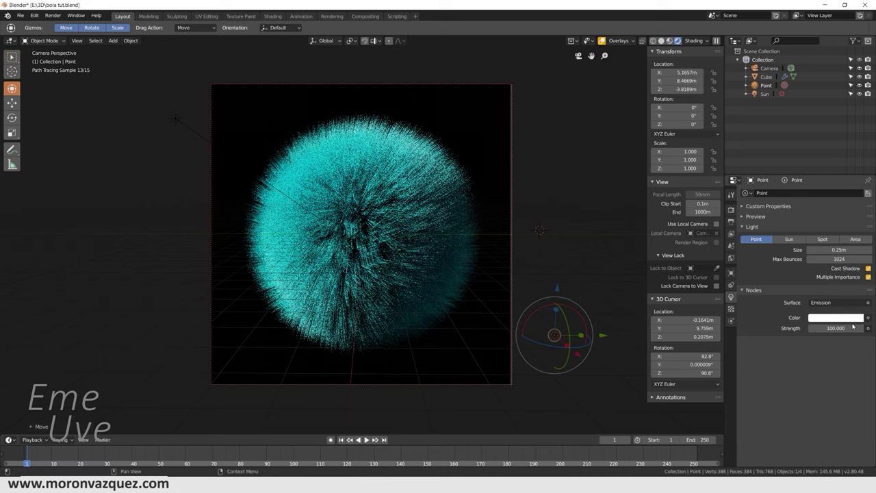
{"action": "left_click_drag", "start_coordinate": [832, 328], "coordinate": [856, 328]}
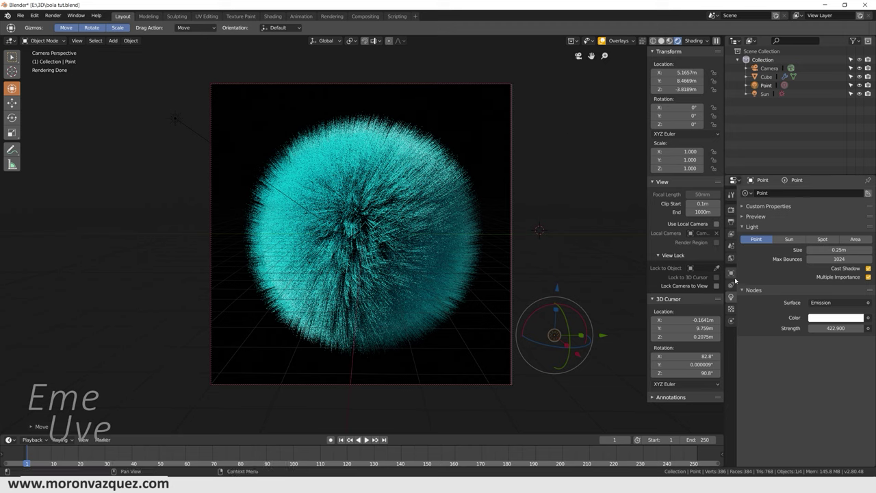
- Select the Cube emitter and browse its hair particle Render Path and Viewport Display settings
{"action": "left_click", "coordinate": [766, 77]}
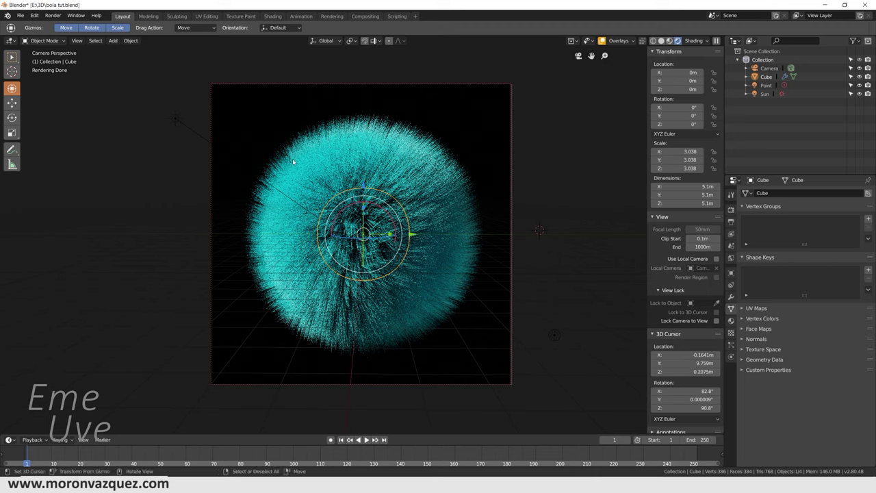
{"action": "left_click", "coordinate": [731, 345]}
{"action": "scroll", "coordinate": [838, 326], "scroll_direction": "down", "scroll_amount": 5}
{"action": "scroll", "coordinate": [838, 326], "scroll_direction": "down", "scroll_amount": 2}
{"action": "scroll", "coordinate": [838, 326], "scroll_direction": "down", "scroll_amount": 3}
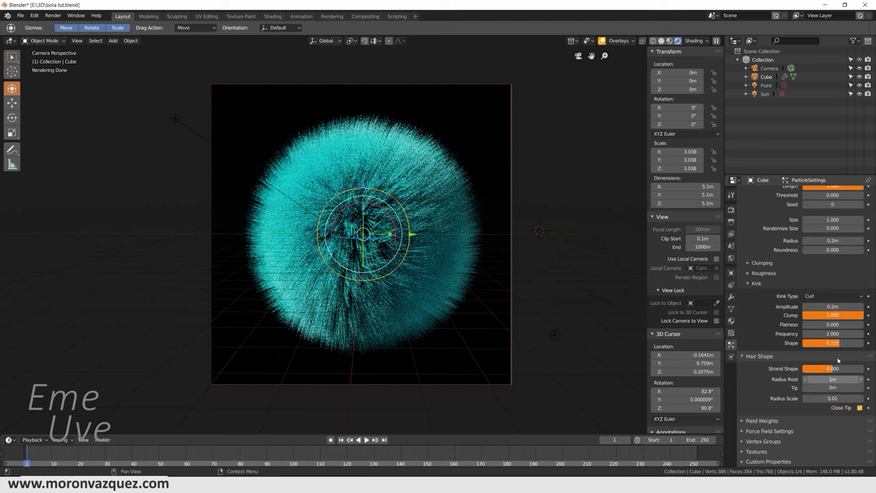
{"action": "scroll", "coordinate": [837, 274], "scroll_direction": "up", "scroll_amount": 5}
{"action": "scroll", "coordinate": [837, 242], "scroll_direction": "up", "scroll_amount": 5}
{"action": "scroll", "coordinate": [836, 241], "scroll_direction": "up", "scroll_amount": 2}
{"action": "scroll", "coordinate": [837, 239], "scroll_direction": "up", "scroll_amount": 3}
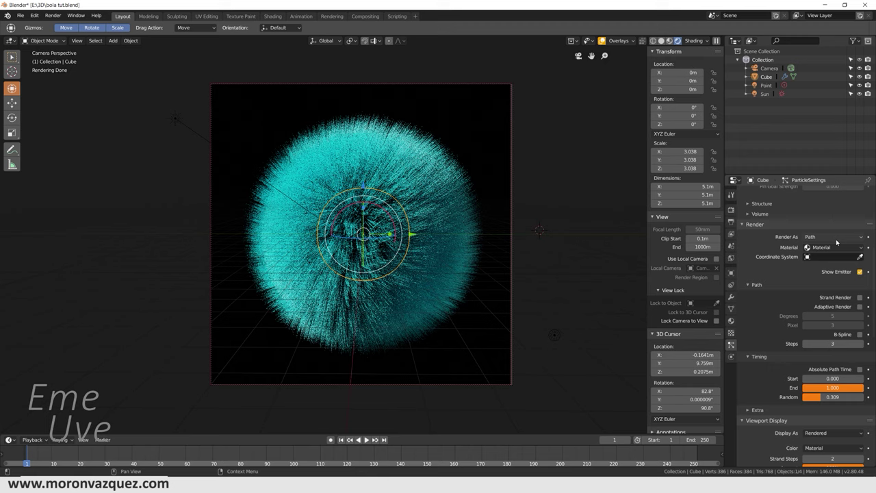
{"action": "scroll", "coordinate": [825, 313], "scroll_direction": "down", "scroll_amount": 4}
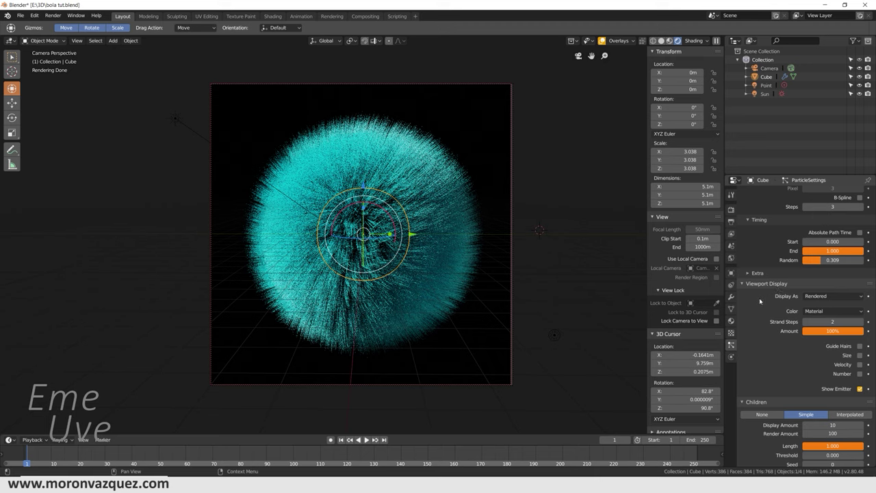
{"action": "scroll", "coordinate": [765, 295], "scroll_direction": "up", "scroll_amount": 2}
{"action": "scroll", "coordinate": [803, 308], "scroll_direction": "up", "scroll_amount": 2}
{"action": "scroll", "coordinate": [804, 308], "scroll_direction": "up", "scroll_amount": 2}
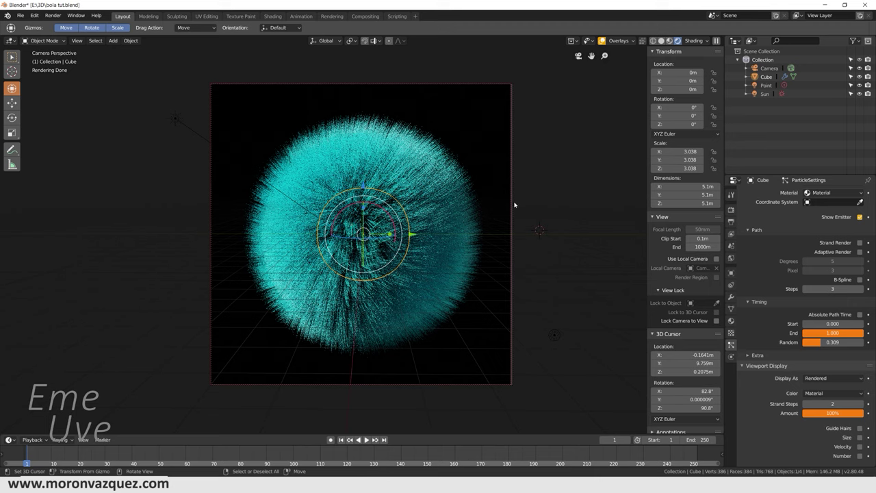
{"action": "mouse_move", "coordinate": [832, 289]}
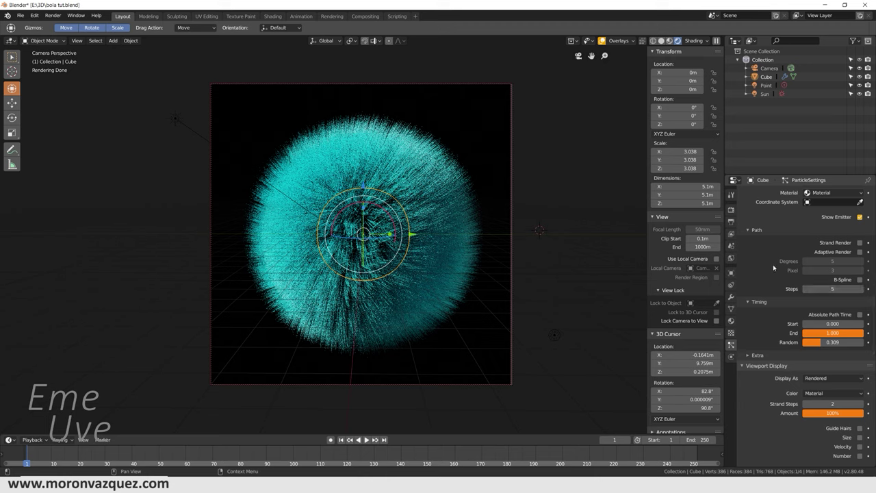
{"action": "scroll", "coordinate": [778, 252], "scroll_direction": "up", "scroll_amount": 3}
{"action": "scroll", "coordinate": [778, 252], "scroll_direction": "up", "scroll_amount": 1}
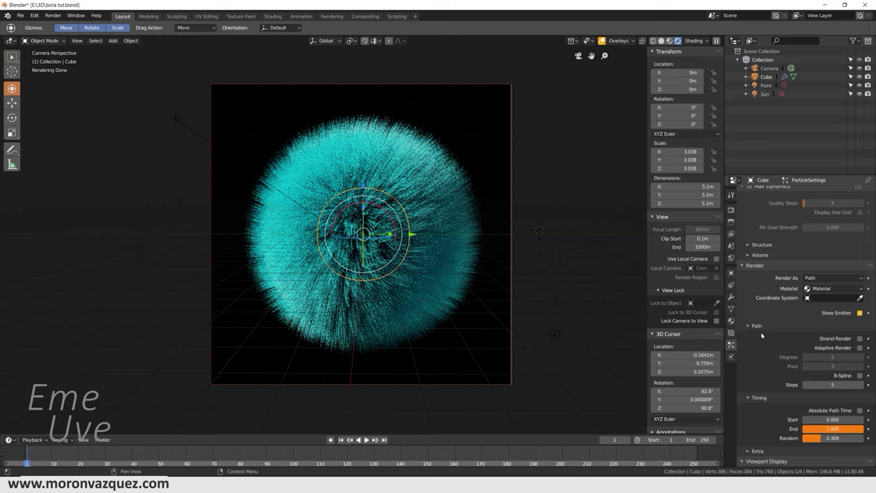
{"action": "scroll", "coordinate": [767, 346], "scroll_direction": "down", "scroll_amount": 2}
{"action": "scroll", "coordinate": [788, 352], "scroll_direction": "down", "scroll_amount": 2}
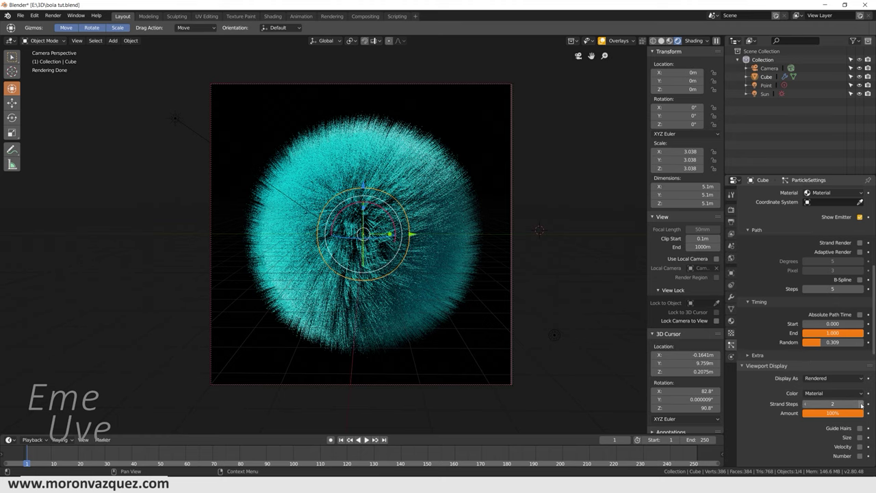
- Raise viewport Strand Steps to 4 and rotate the fur ball about 25° around Z with a slight tilt
{"action": "left_click", "coordinate": [862, 405]}
{"action": "left_click", "coordinate": [862, 405]}
{"action": "middle_click_drag", "start_coordinate": [284, 157], "coordinate": [283, 167]}
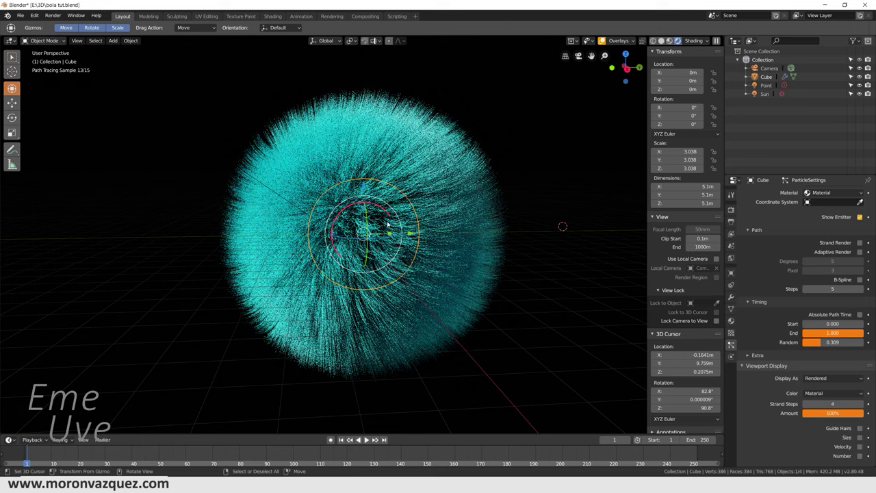
{"action": "left_click_drag", "start_coordinate": [388, 225], "coordinate": [374, 240]}
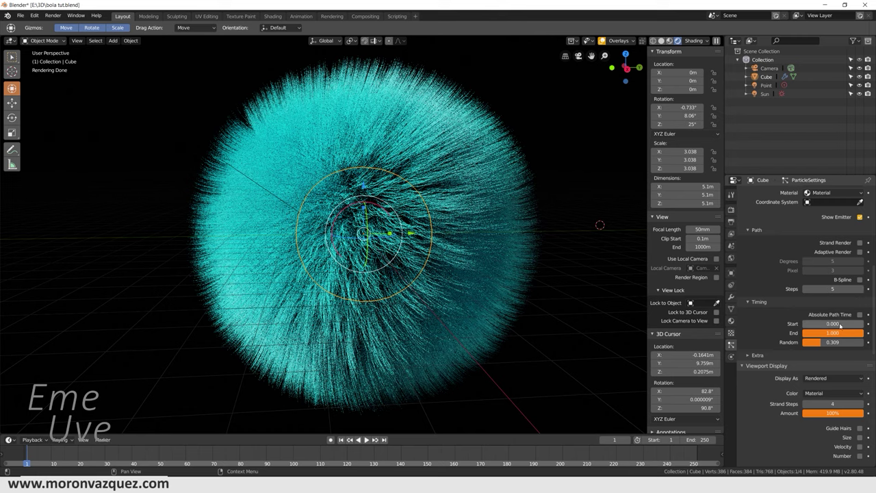
- Set the hair's render Path Steps to 2 and let the viewport re-render
{"action": "left_click", "coordinate": [806, 289]}
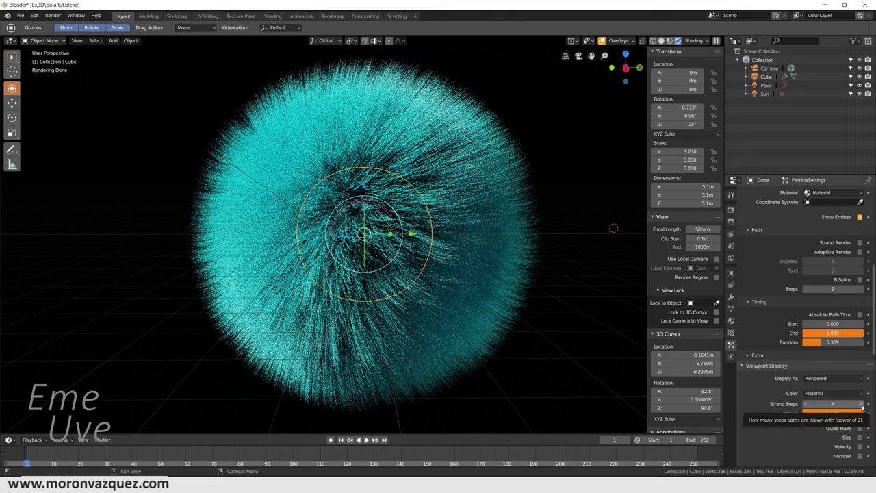
{"action": "left_click", "coordinate": [353, 221]}
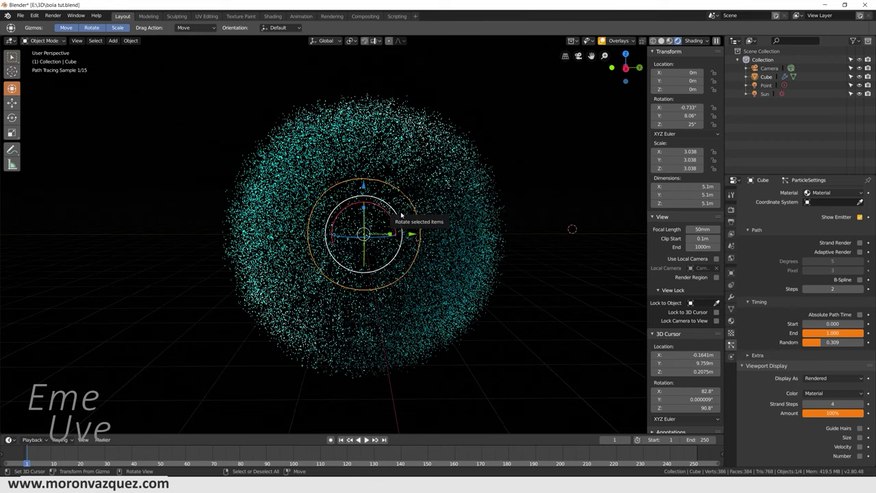